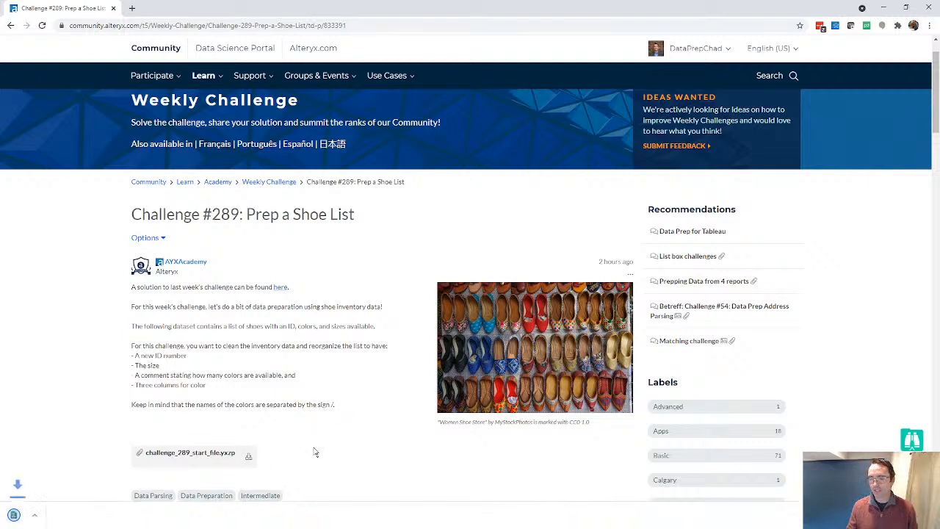
Import the challenge_289_start_file.yxzp workflow package into its default folder and load the workflow
click(73, 513)
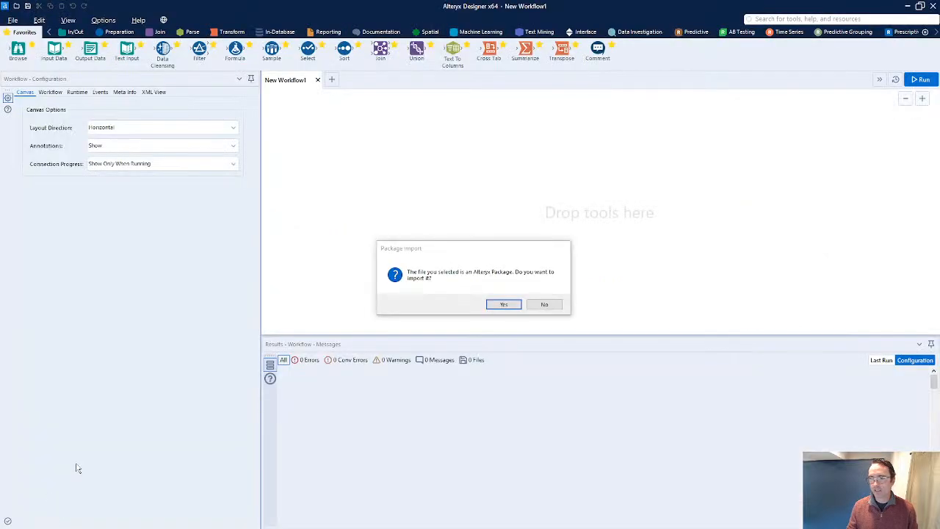
click(501, 307)
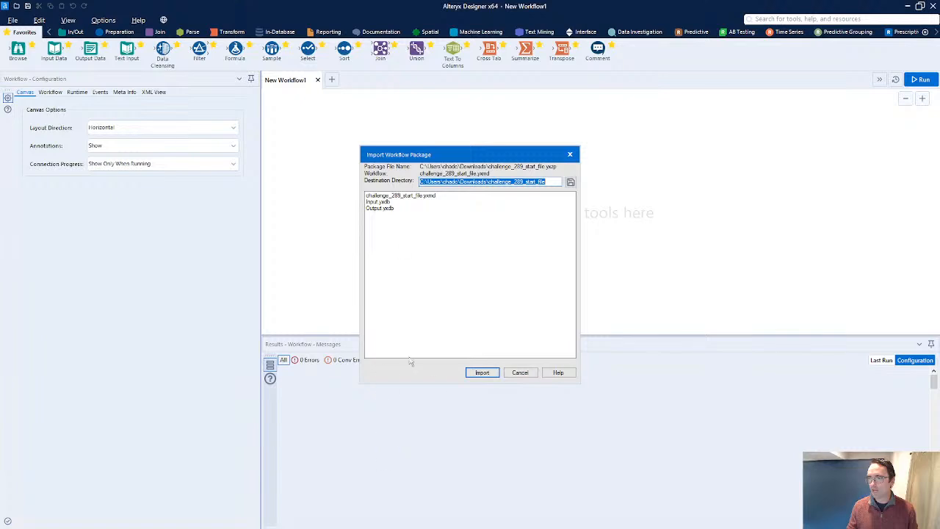
click(481, 372)
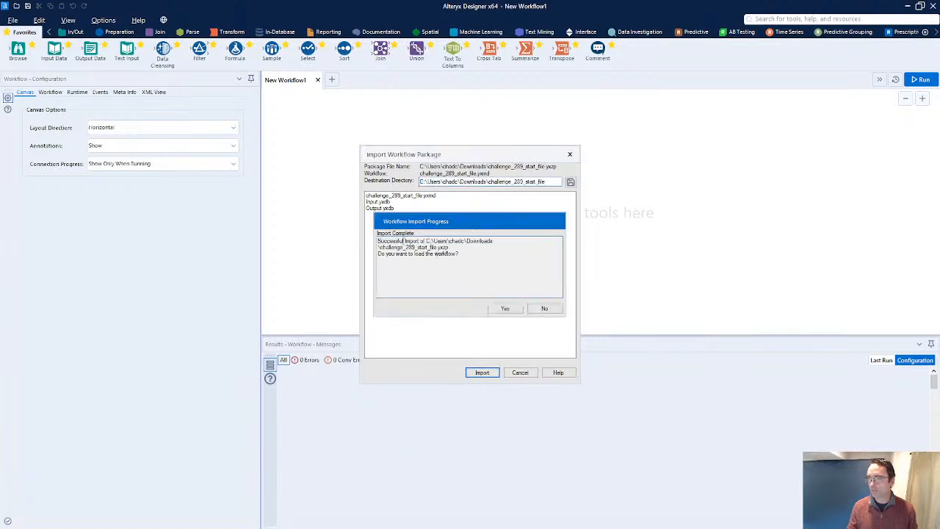
click(496, 308)
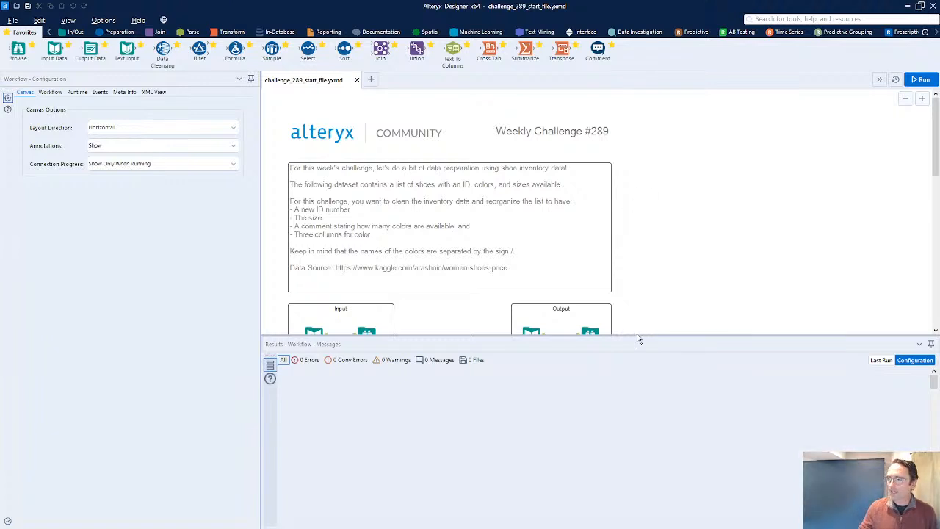
Enlarge the results pane and run the starter workflow
drag(637, 339, 638, 387)
click(920, 80)
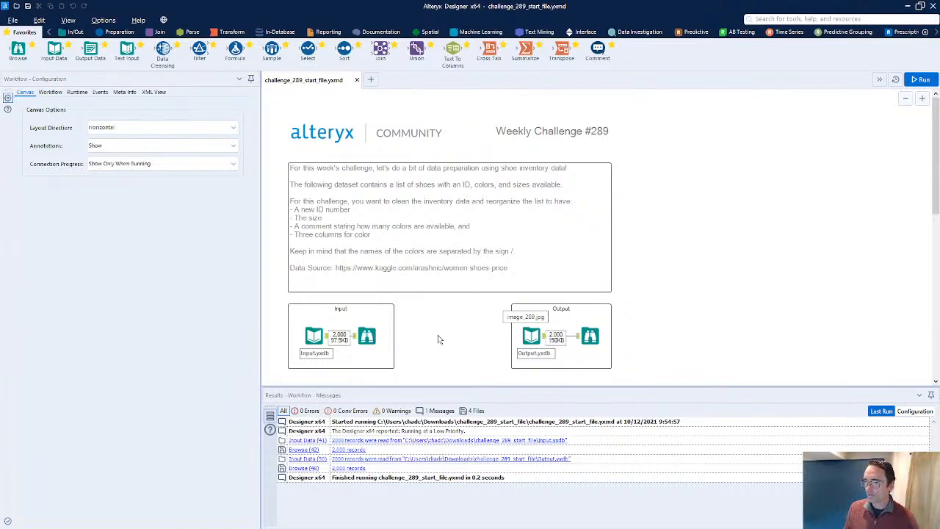
Examine the input records and the expected output records in the two Browse results
click(367, 336)
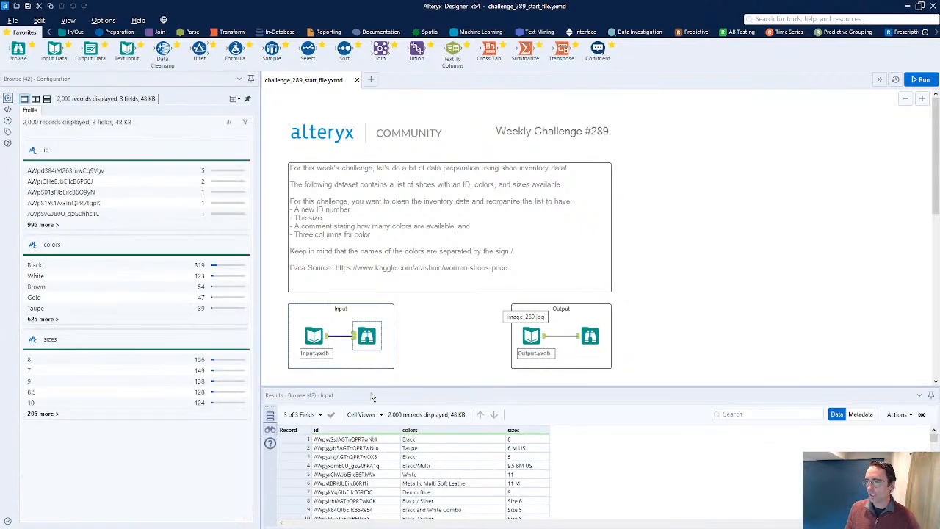
scroll(558, 262, down, 2)
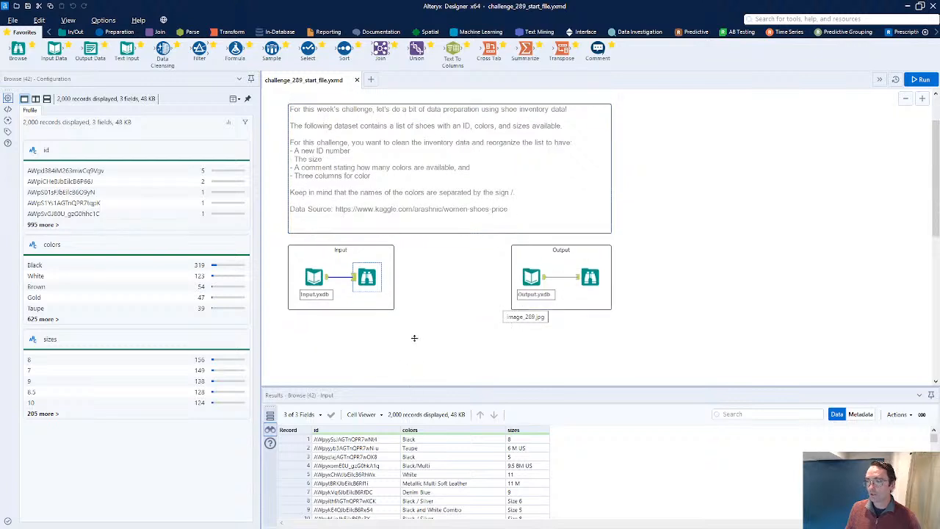
drag(414, 338, 412, 326)
click(590, 279)
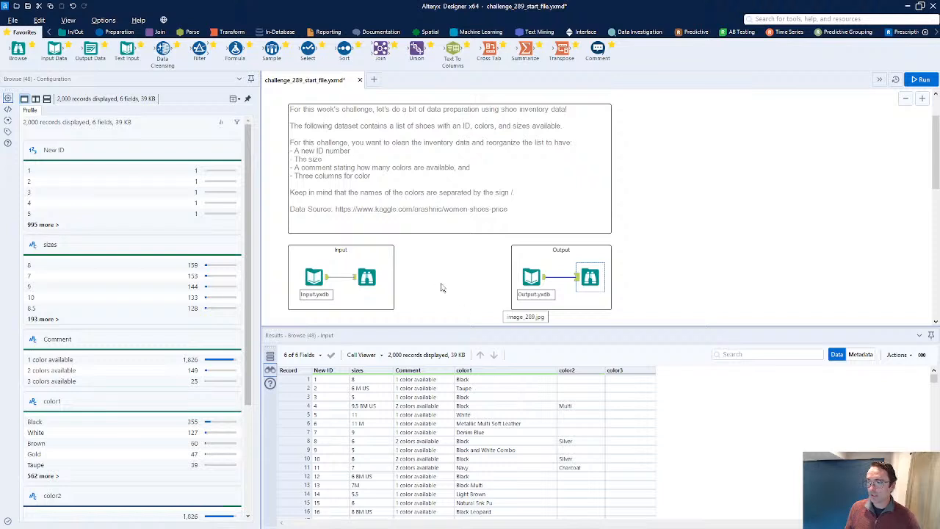
scroll(443, 285, down, 3)
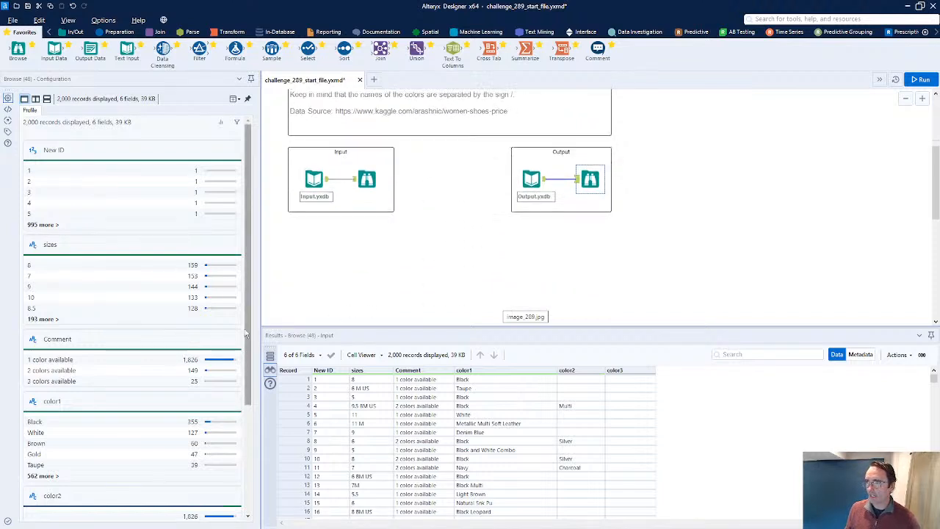
key(alt+Tab)
key(alt+Tab)
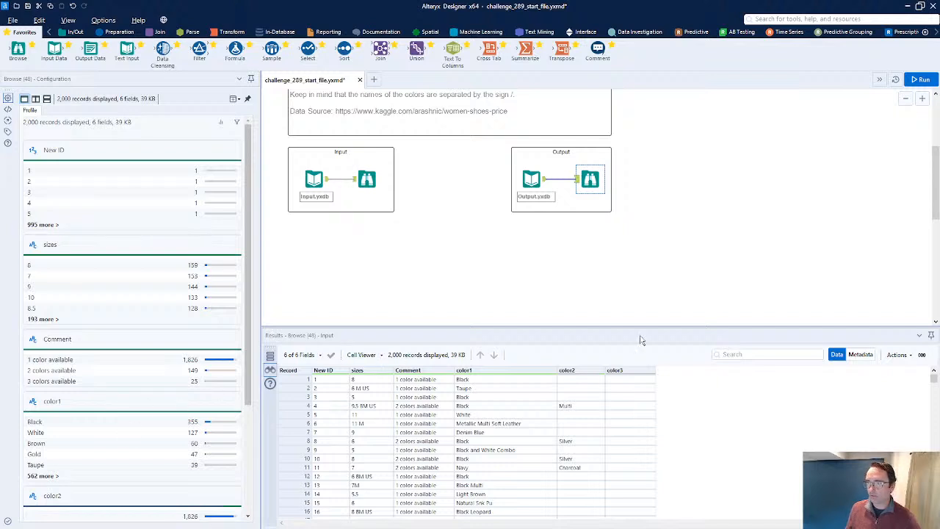
Open all records of the input Browse results in a new window
click(368, 179)
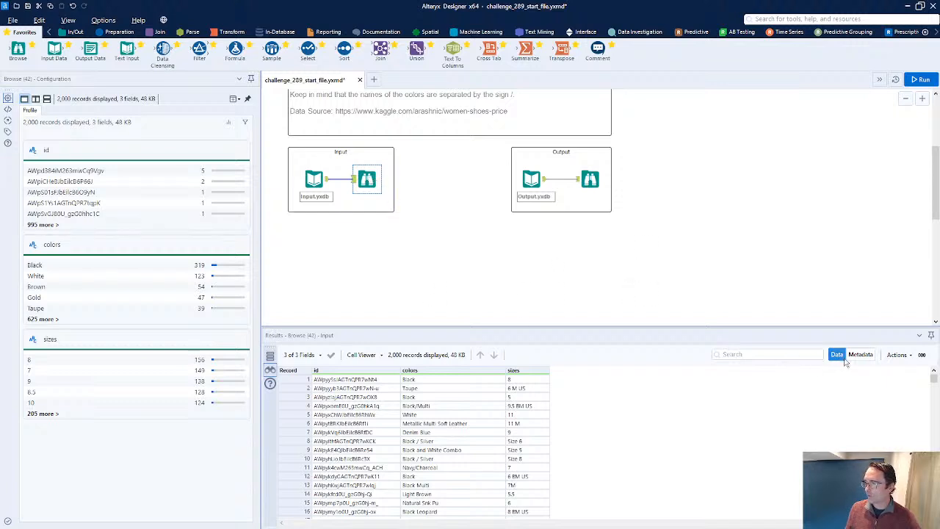
click(897, 355)
mouse_move(873, 387)
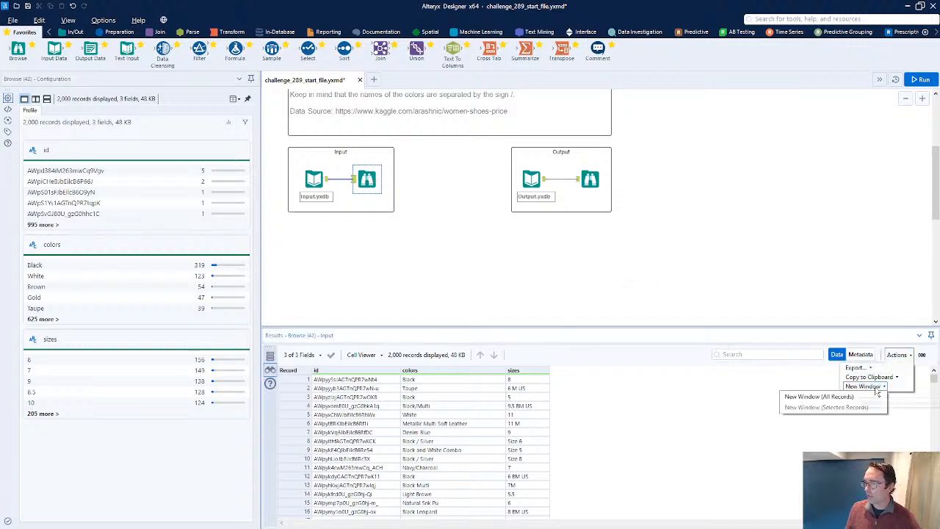
click(819, 397)
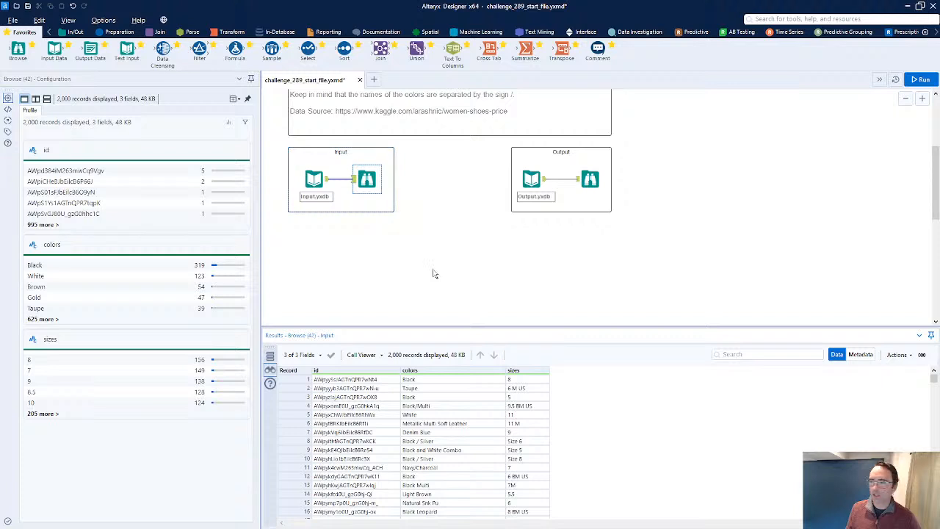
Open the expected output's Browse results in a new window and resize it to sit in the upper corner
click(590, 179)
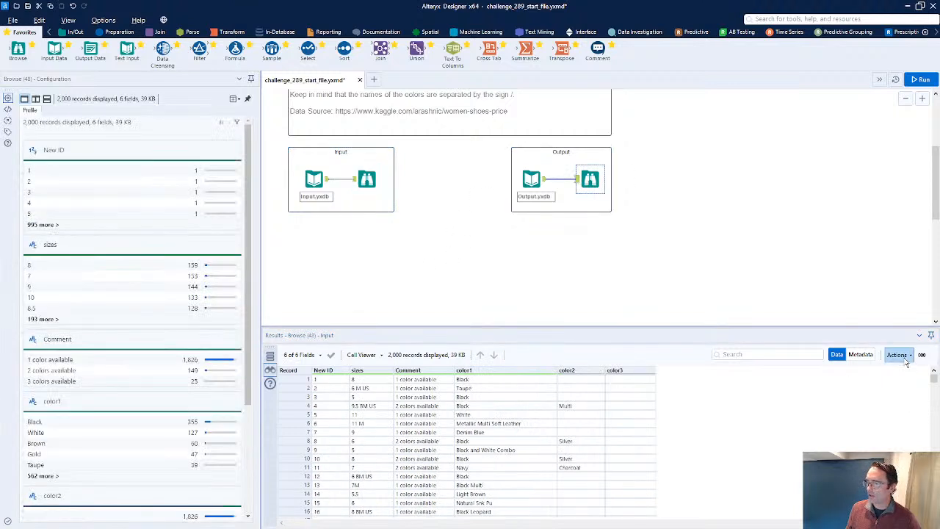
click(904, 358)
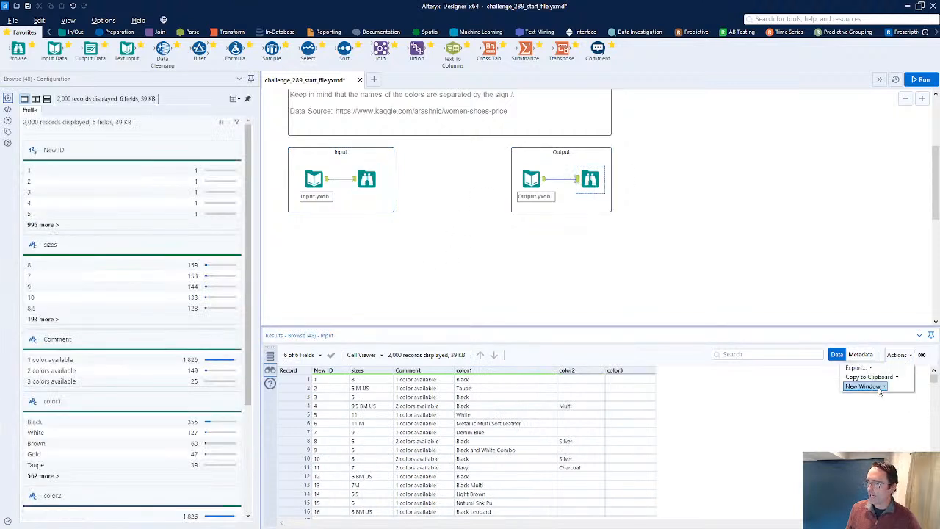
click(816, 397)
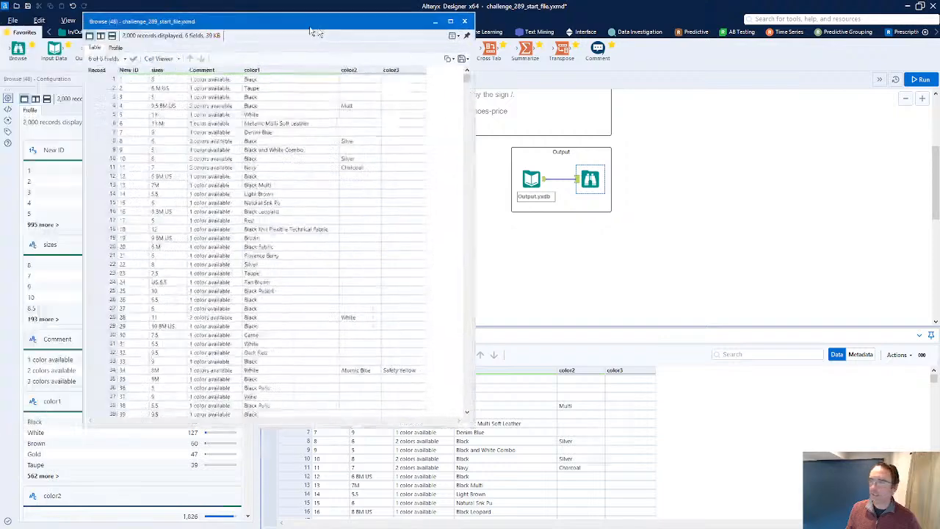
drag(309, 27, 731, 74)
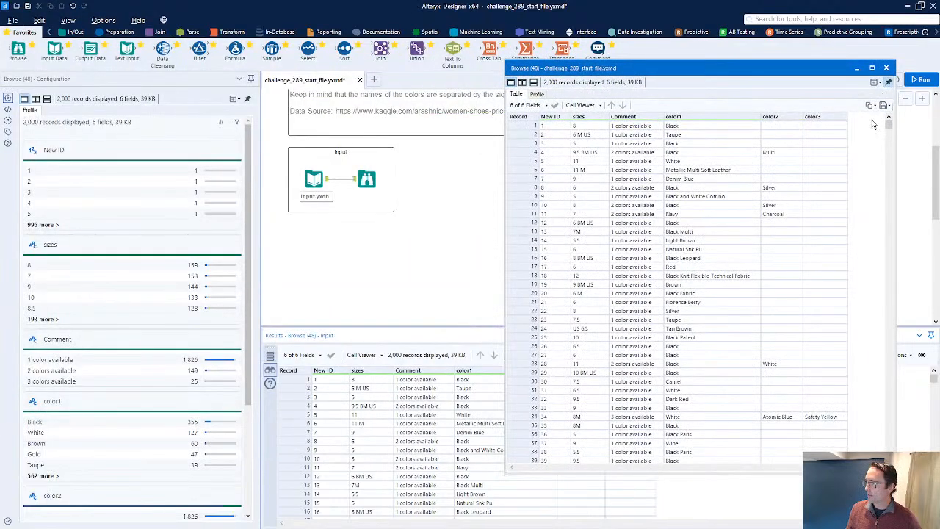
click(706, 7)
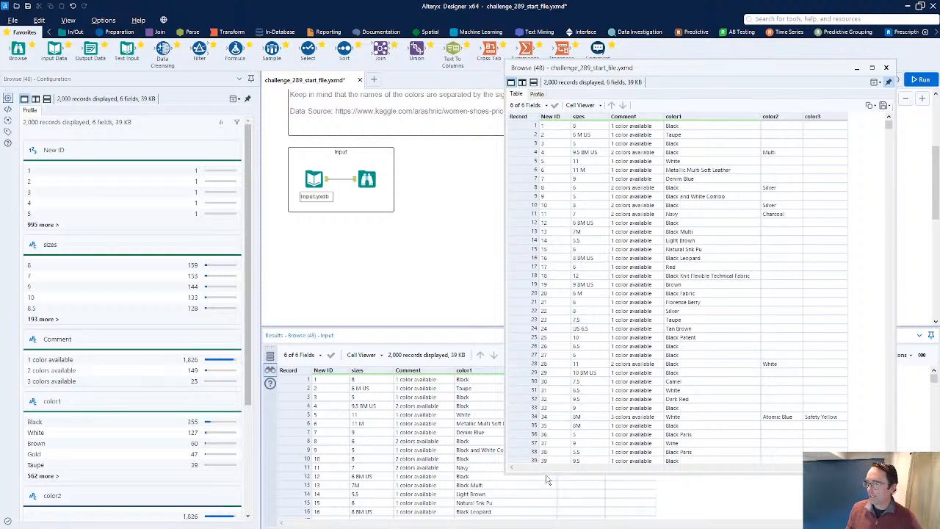
drag(545, 474, 569, 233)
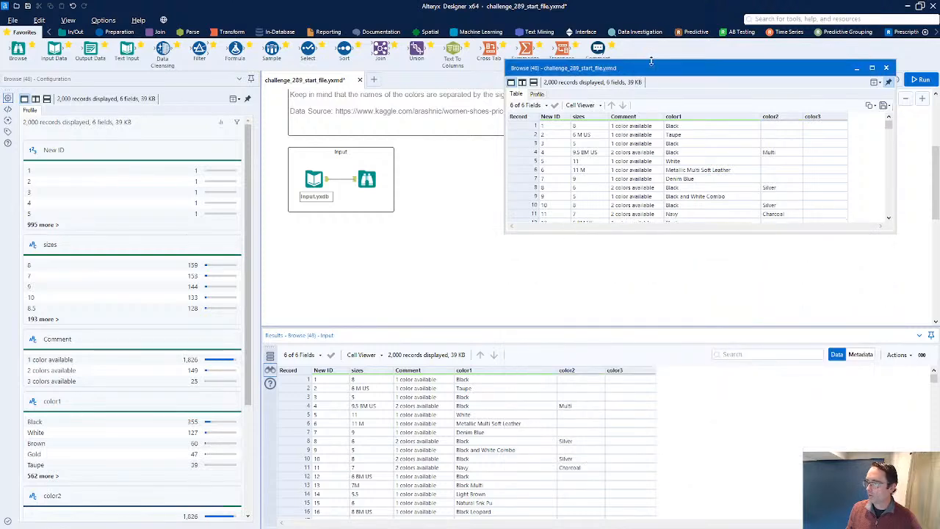
drag(690, 81, 724, 68)
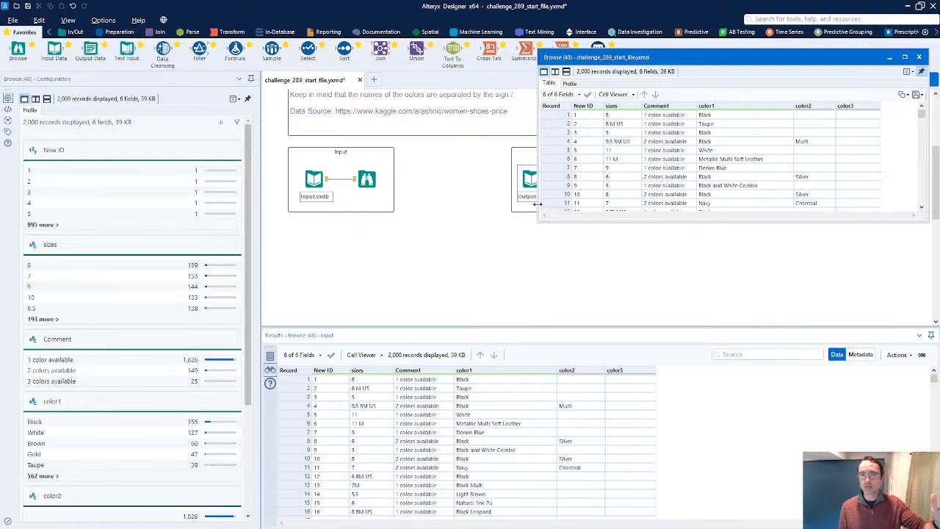
Inspect the input's id and colors values row by row in the Browse results
click(366, 179)
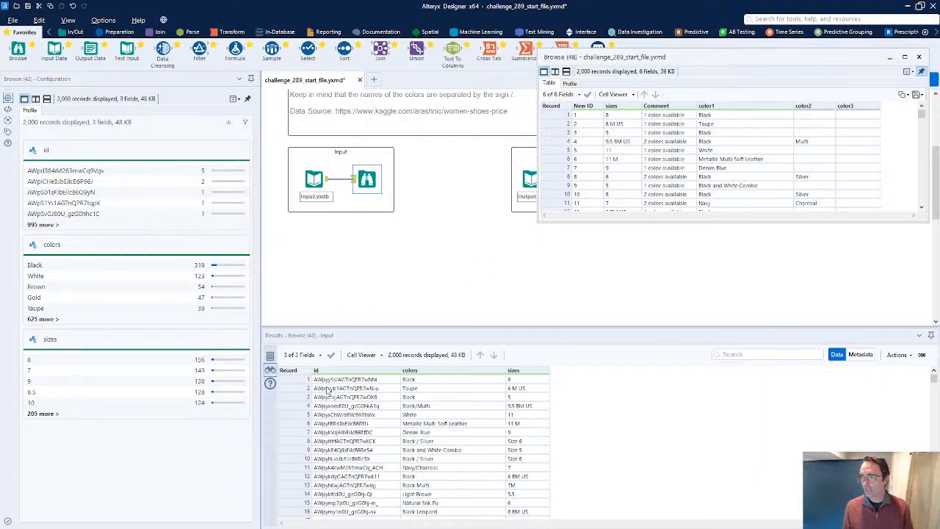
drag(341, 381, 339, 459)
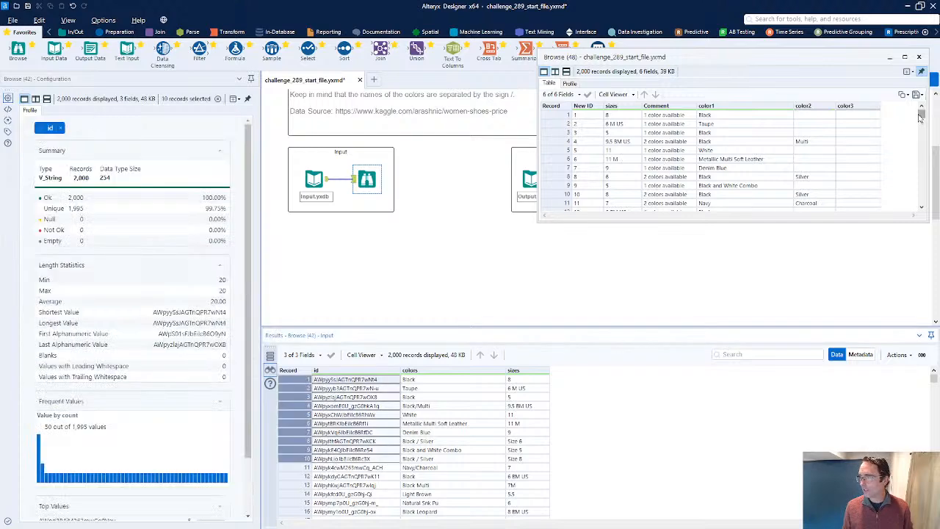
mouse_move(921, 116)
mouse_down()
mouse_move(923, 211)
mouse_move(932, 102)
mouse_up()
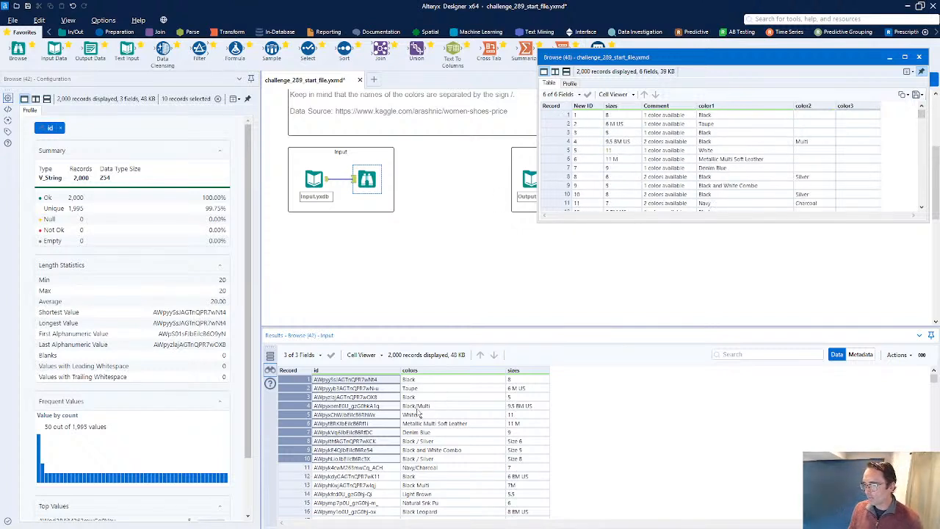
click(346, 380)
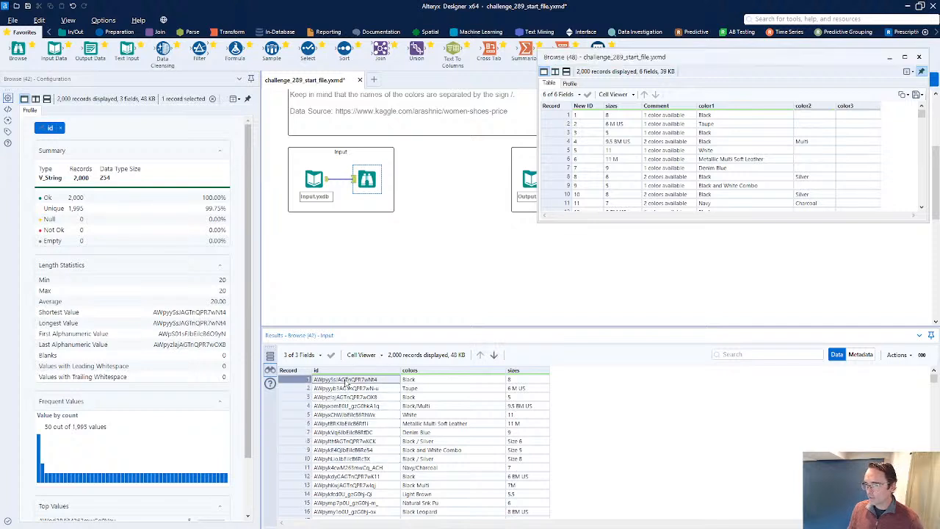
shift+click(346, 396)
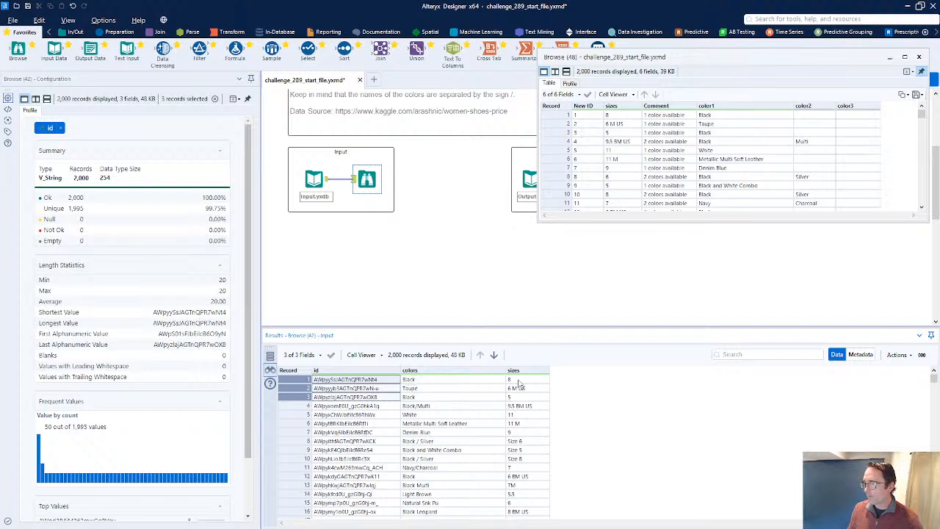
click(418, 461)
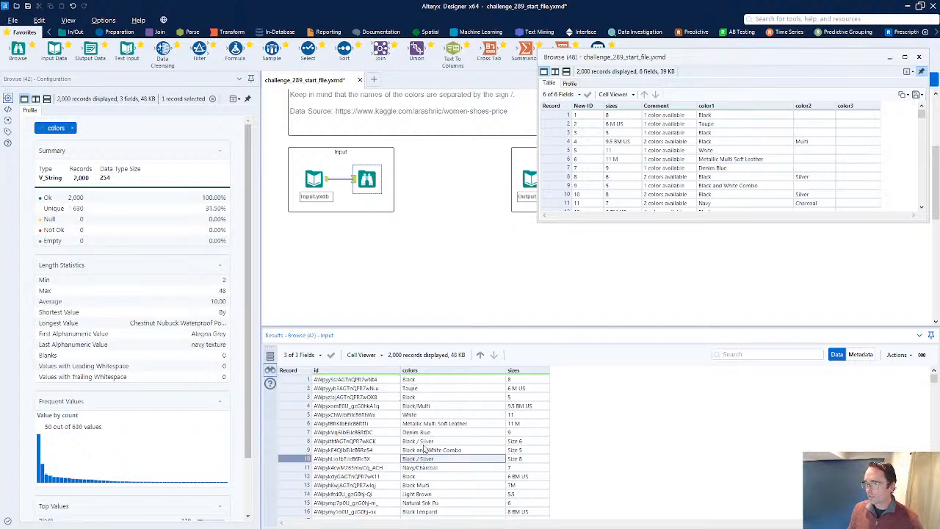
click(421, 443)
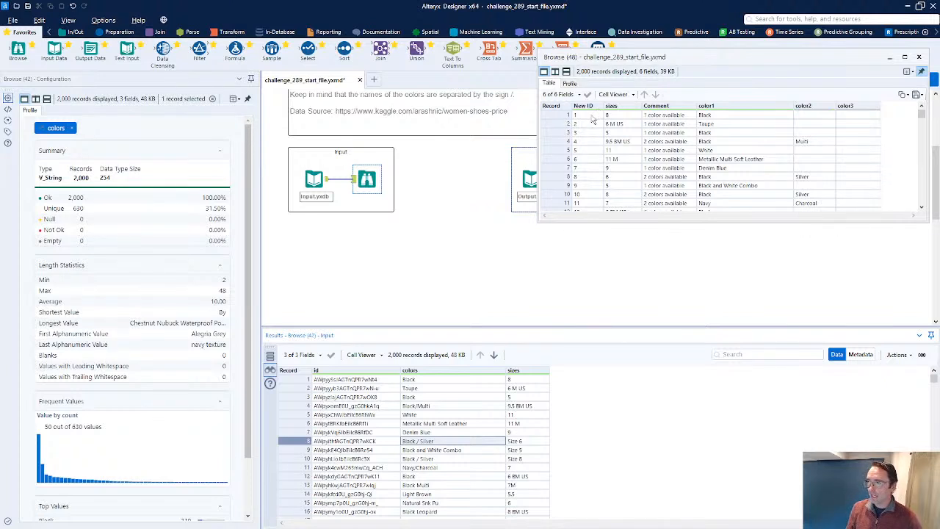
Scroll the expected output window to its last records and inspect the New ID values
drag(593, 117, 589, 170)
scroll(591, 171, down, 5)
drag(922, 115, 922, 212)
click(563, 203)
click(582, 205)
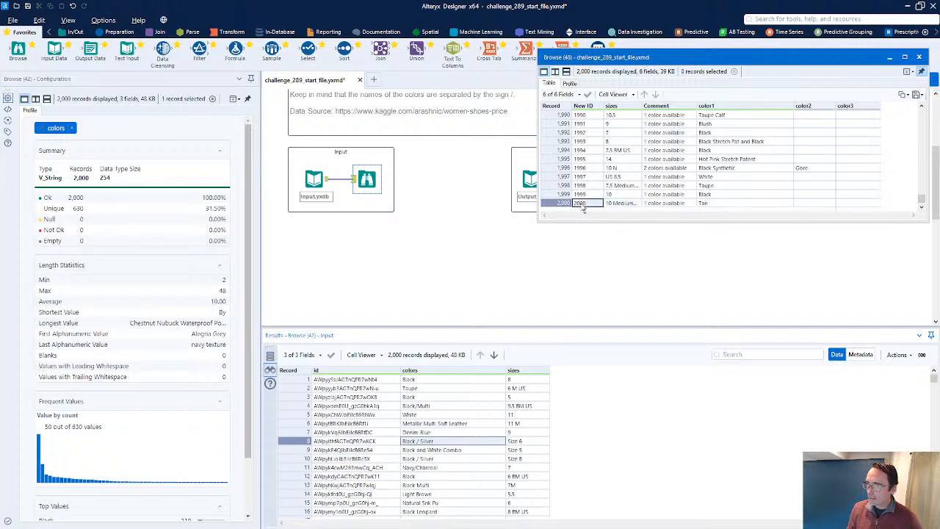
click(562, 203)
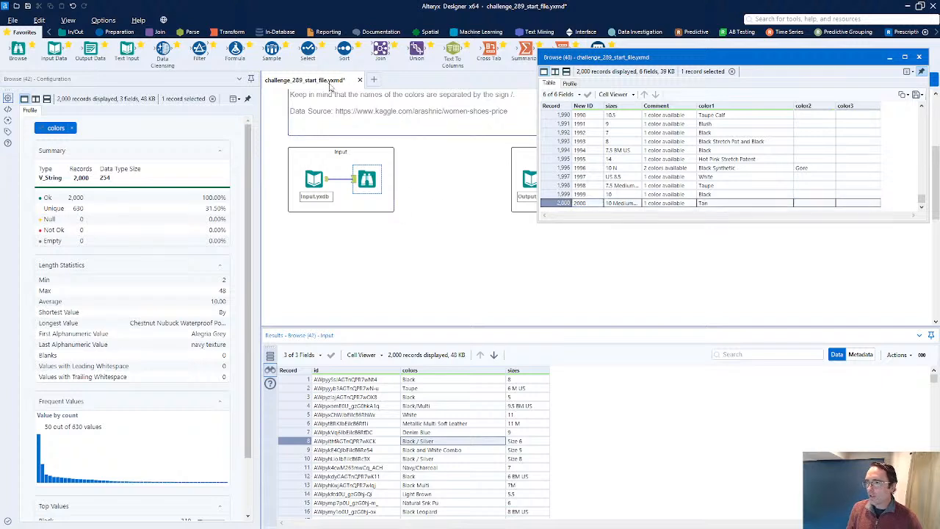
Add a Record ID tool connected to the input and name its new column New ID
click(123, 33)
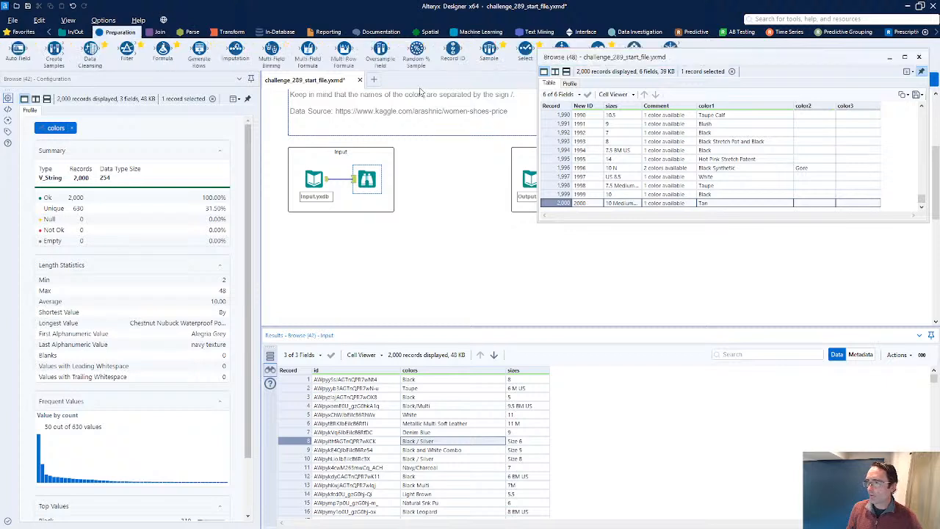
drag(452, 50, 368, 231)
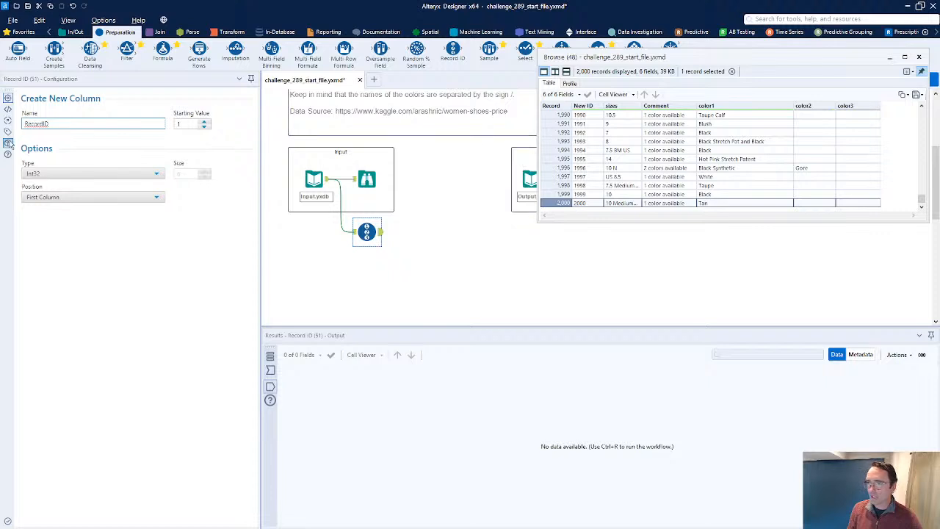
drag(52, 123, 21, 122)
text(New)
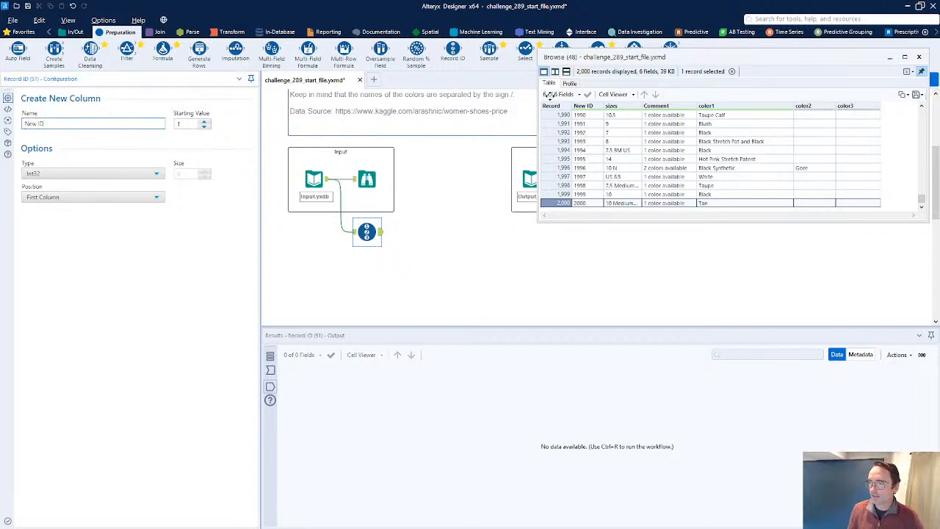
Run the workflow and compare the Record ID output with the expected output's first rows
click(907, 58)
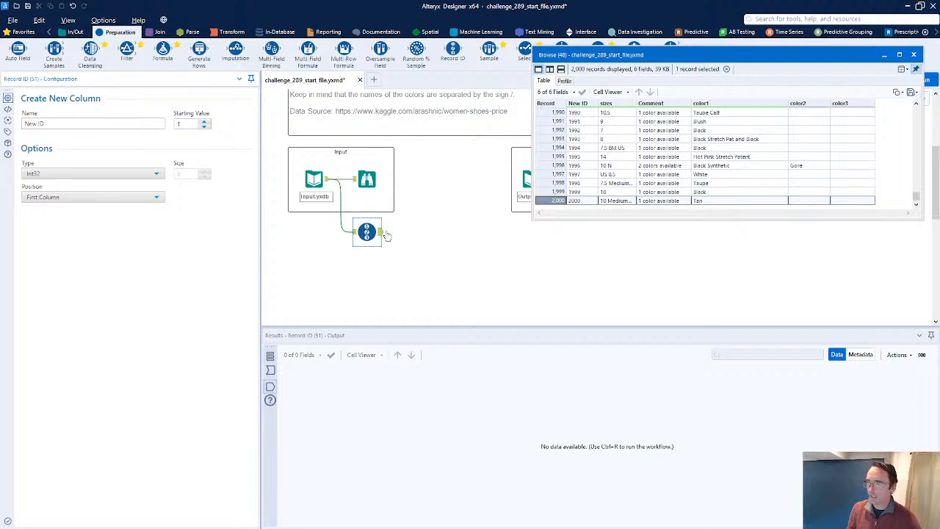
click(378, 231)
key(ctrl+r)
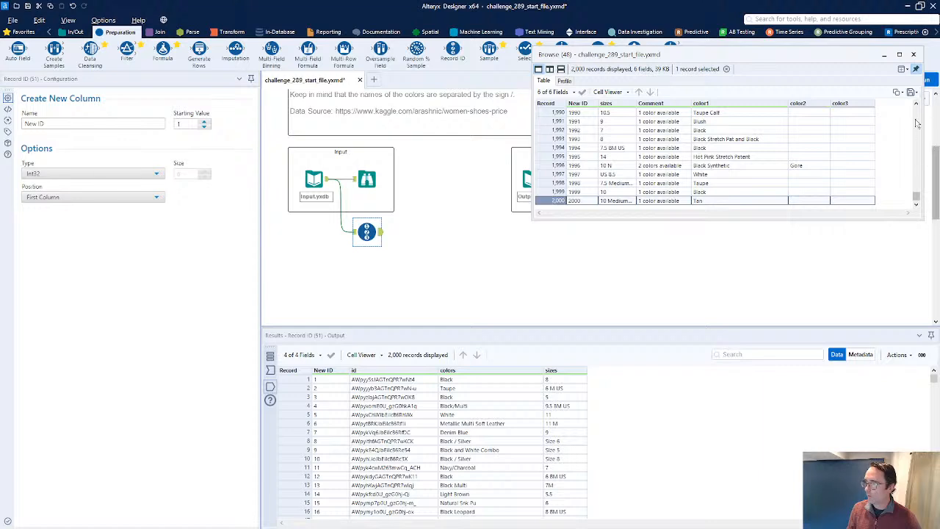
drag(916, 200, 922, 107)
click(654, 139)
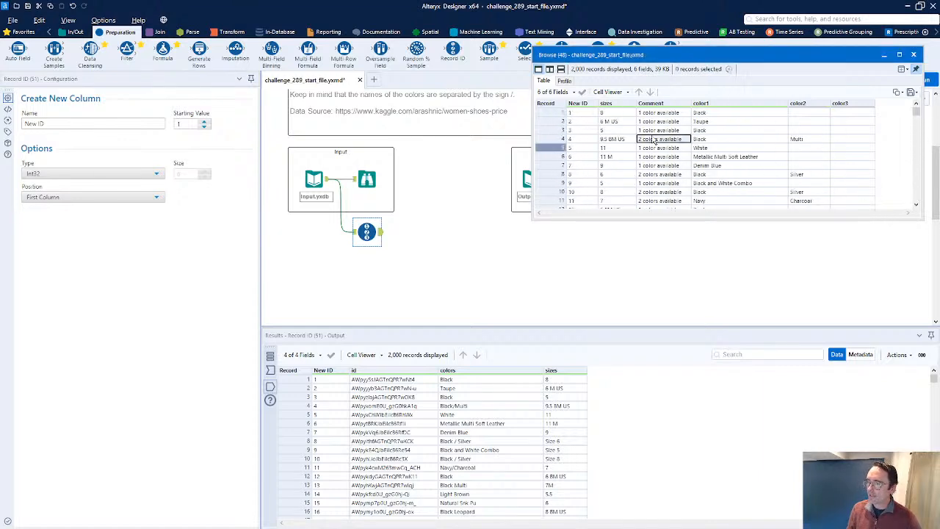
Inspect the expected output's color1, color2 and color3 values for the first records
key(shift+Up)
key(shift+Up)
key(shift+Up)
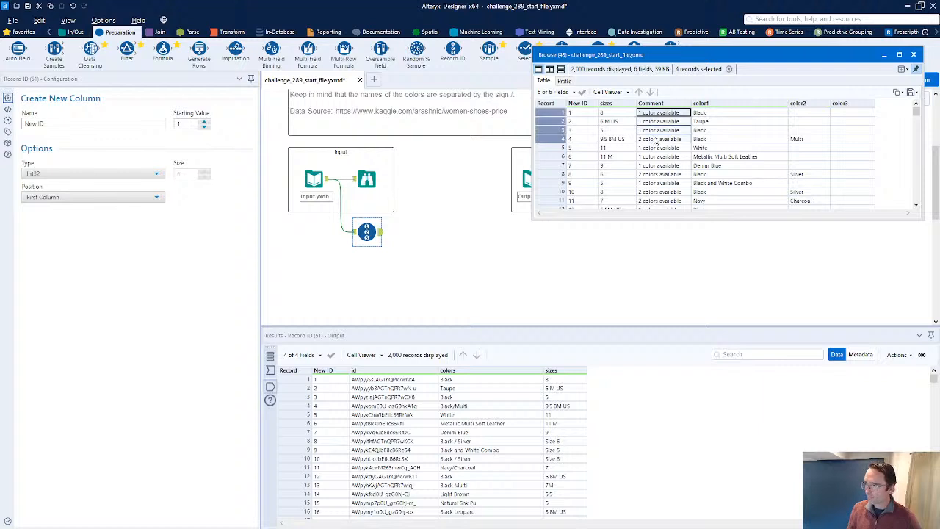
click(781, 141)
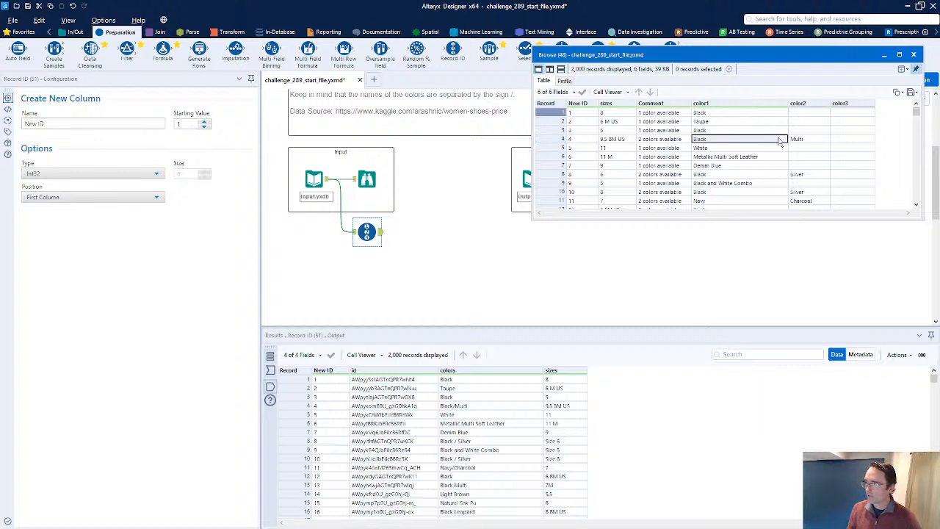
key(shift+Right)
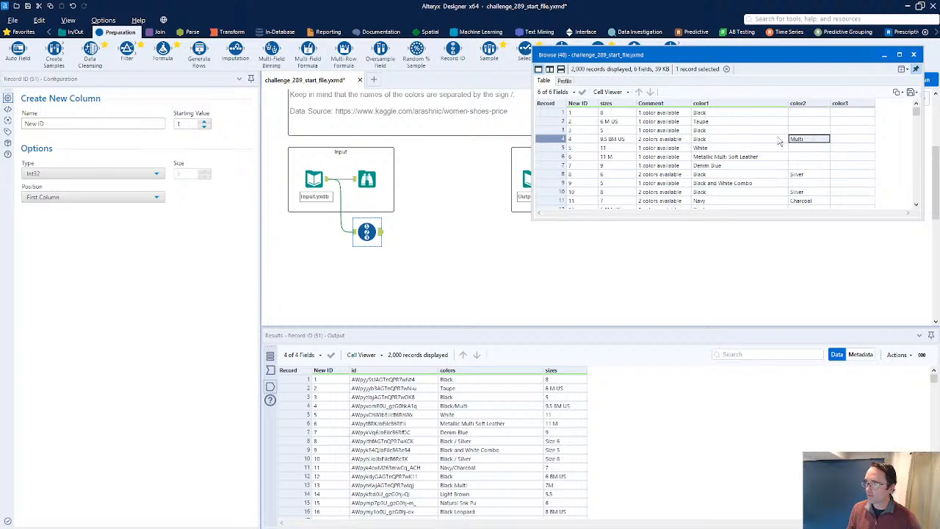
drag(745, 122, 846, 143)
click(803, 134)
click(806, 141)
click(846, 142)
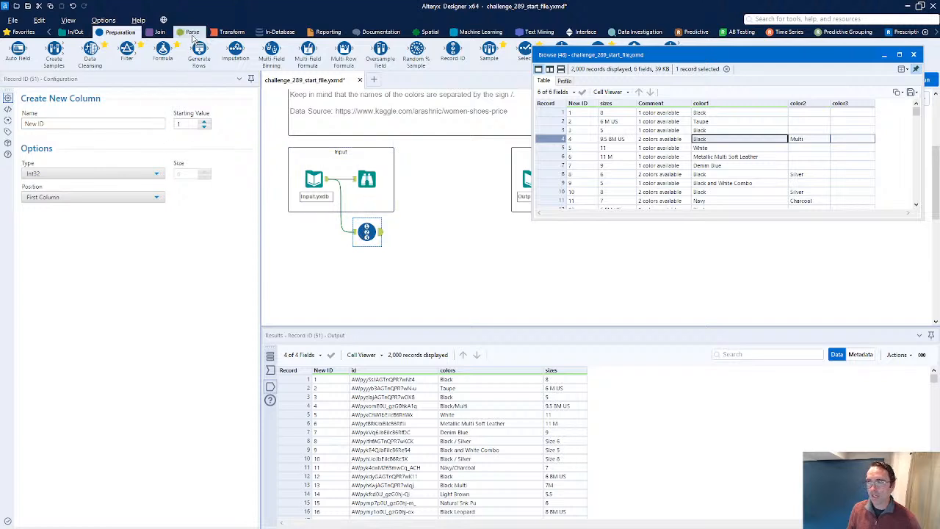
Add a Text To Columns tool after Record ID splitting on / into 3 columns with output root name color, and run
click(192, 32)
drag(126, 51, 423, 235)
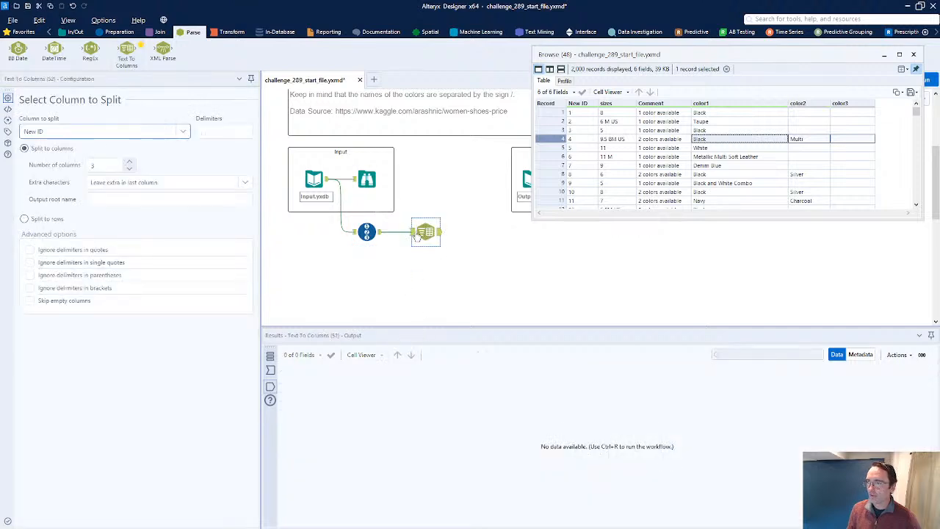
click(414, 232)
drag(446, 379, 446, 397)
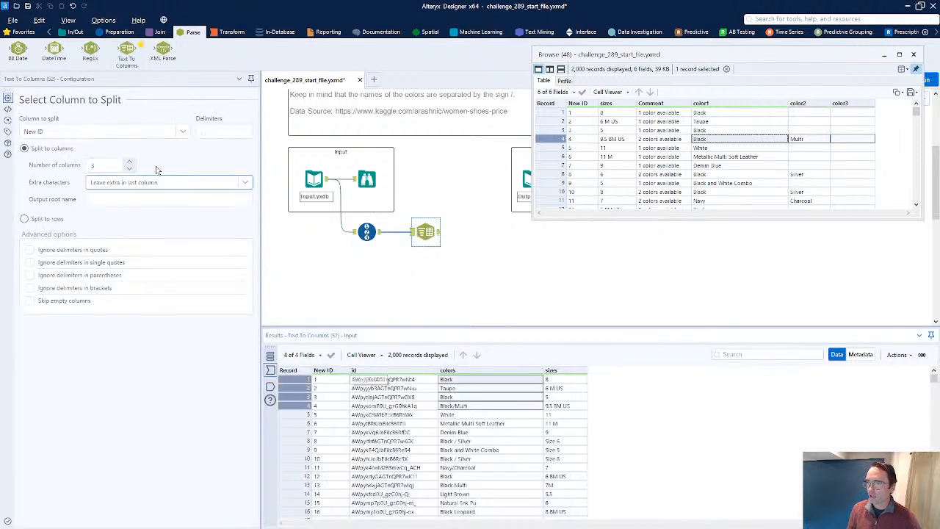
click(220, 130)
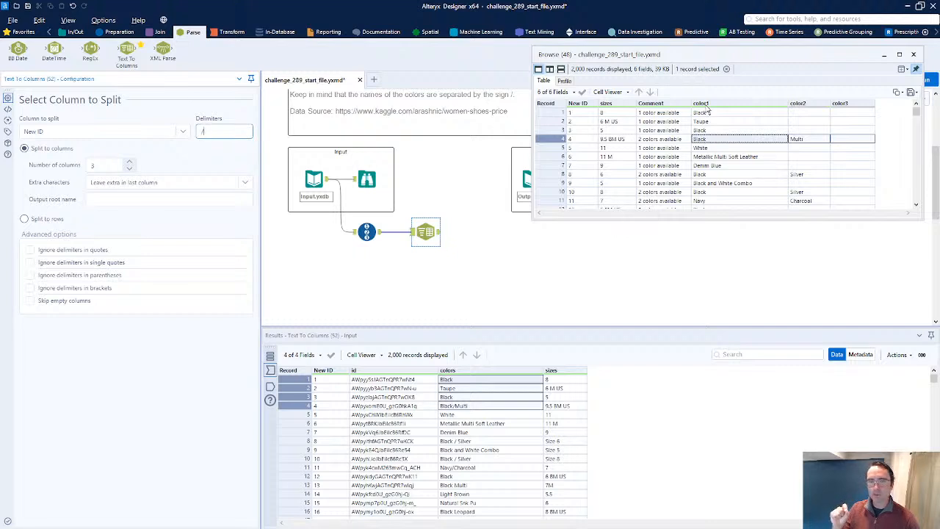
click(147, 201)
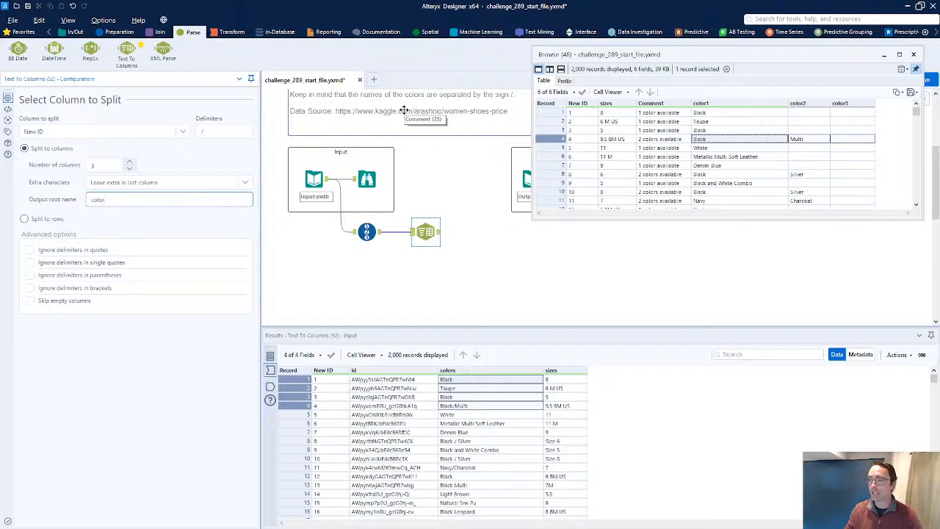
key(ctrl+r)
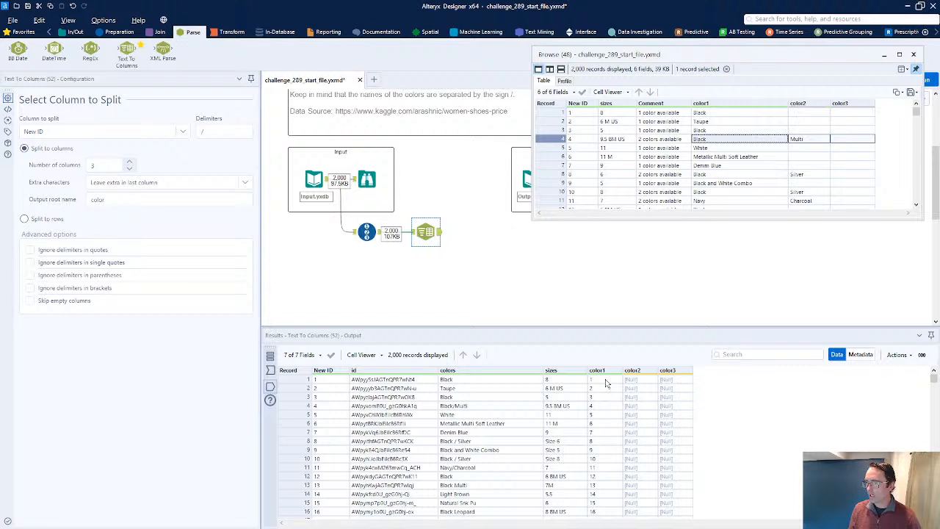
Set the column to split to colors and rerun the workflow
click(74, 132)
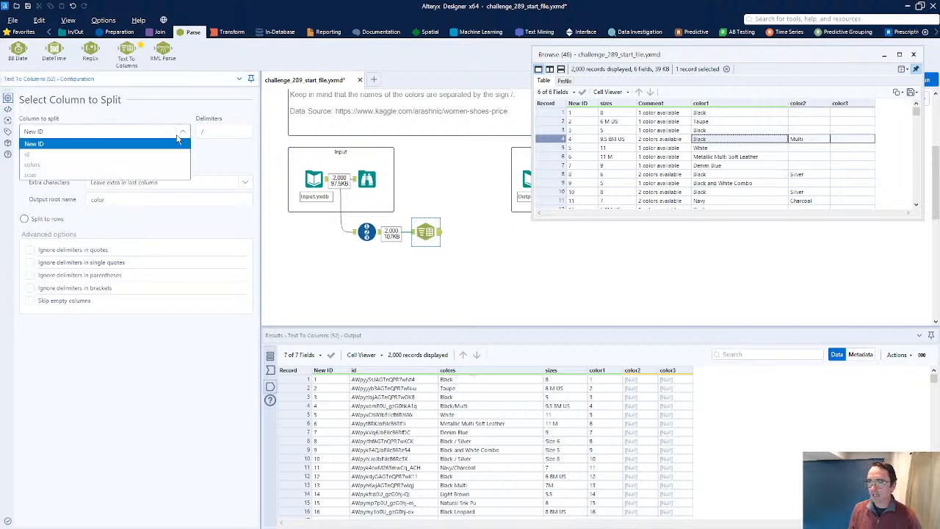
click(66, 164)
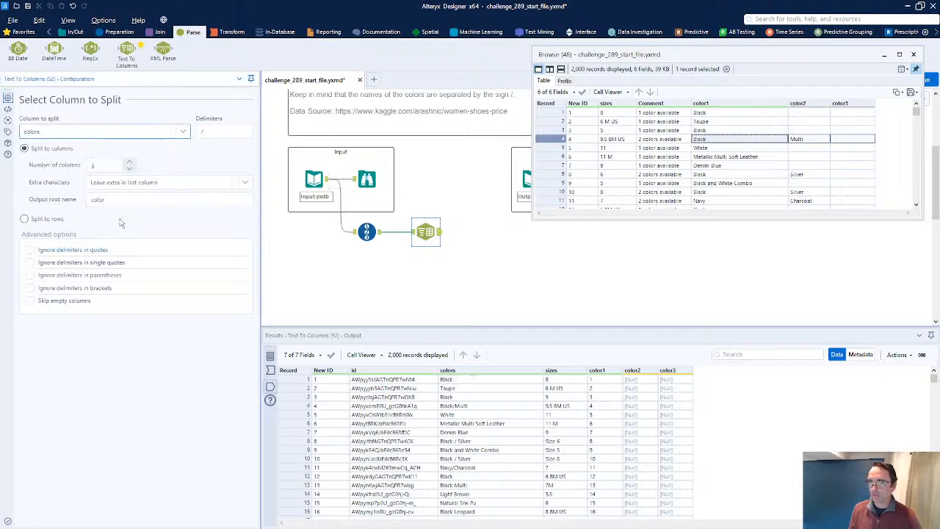
key(ctrl+r)
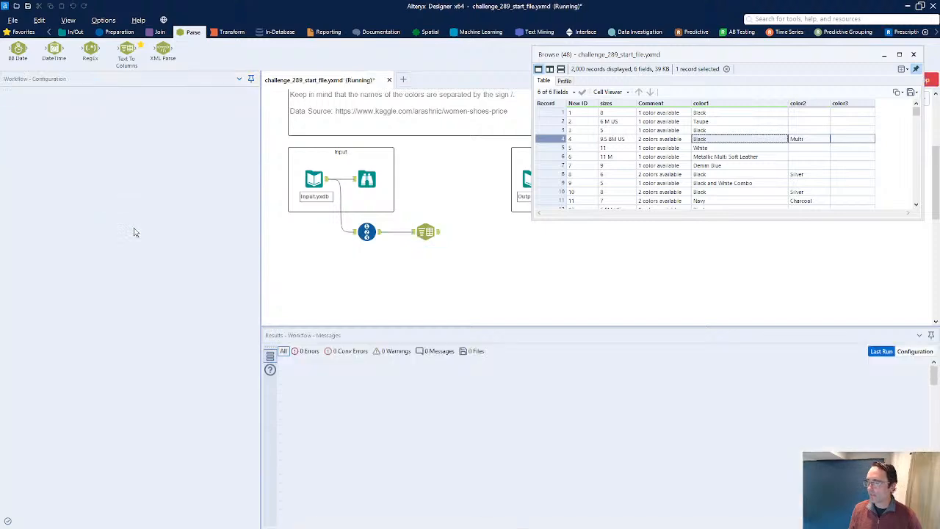
Compare the split color columns in the results with the expected output's color columns
drag(637, 380, 753, 476)
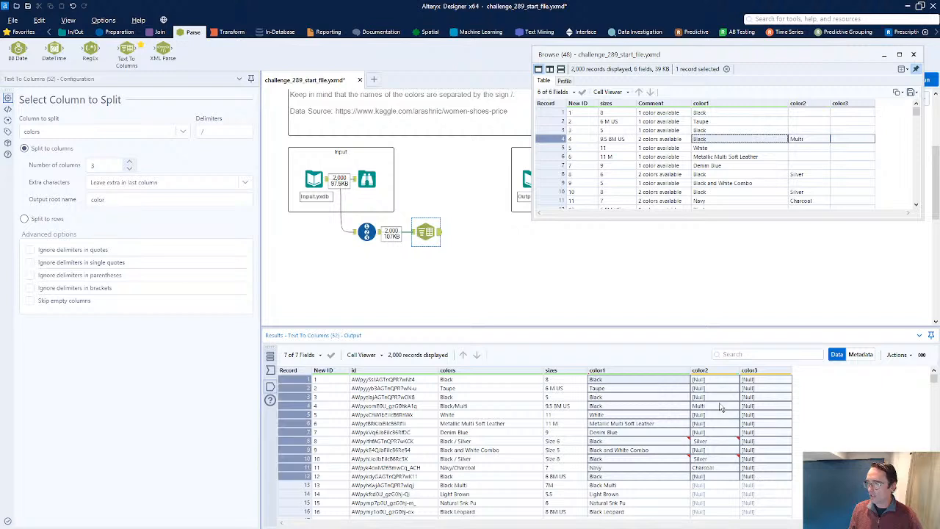
drag(722, 380, 755, 447)
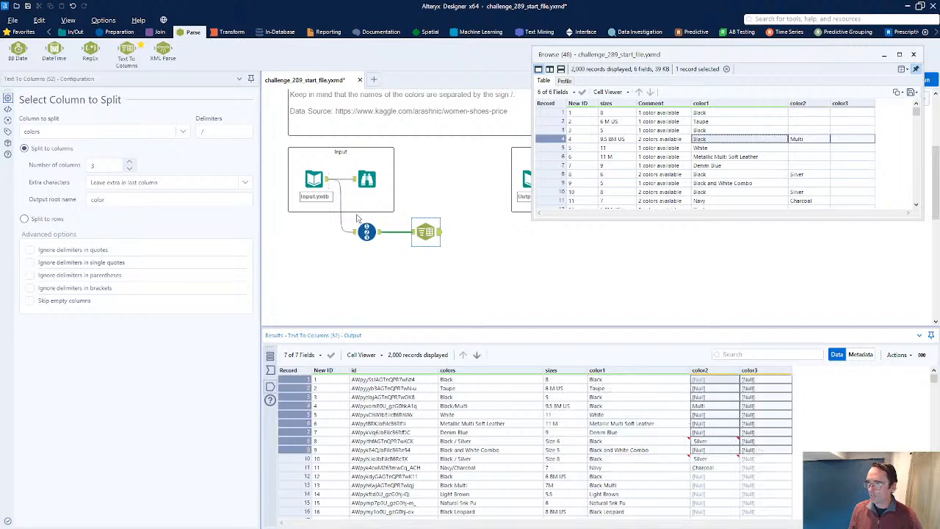
click(20, 32)
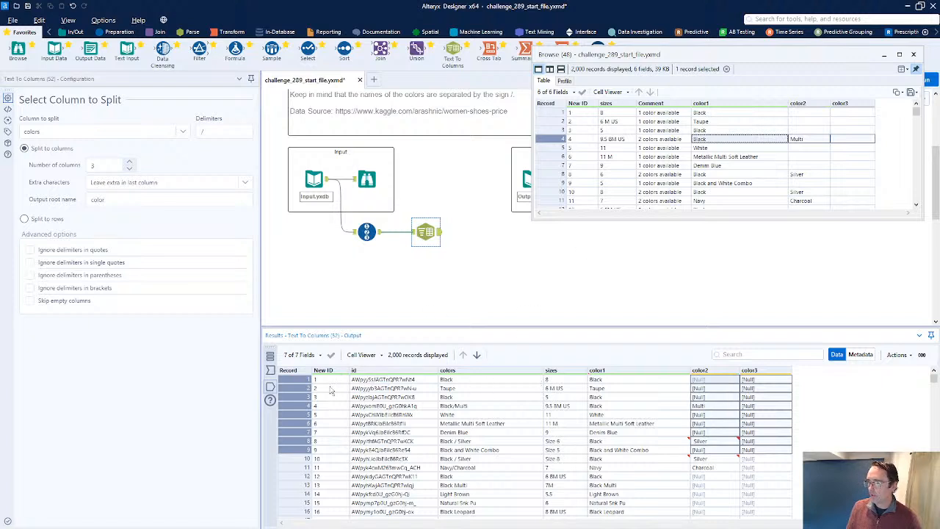
click(614, 123)
drag(614, 123, 616, 148)
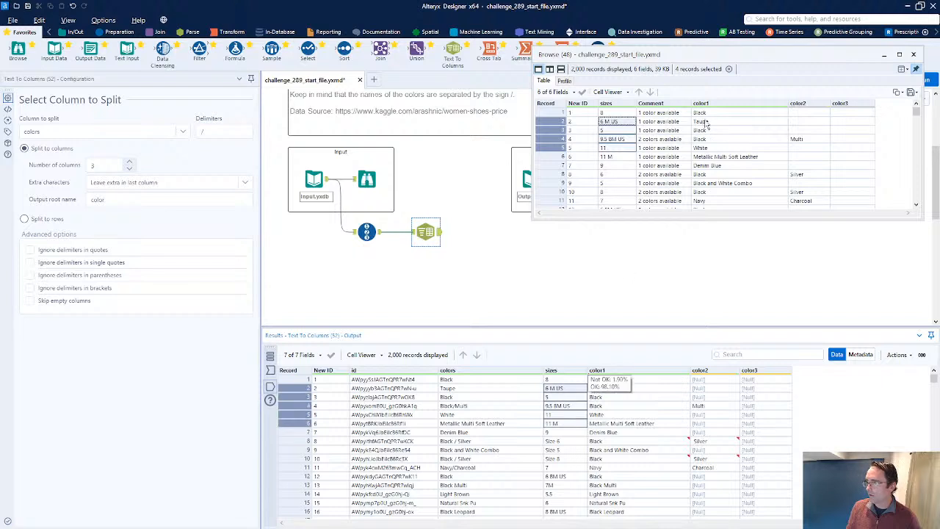
drag(708, 123, 850, 162)
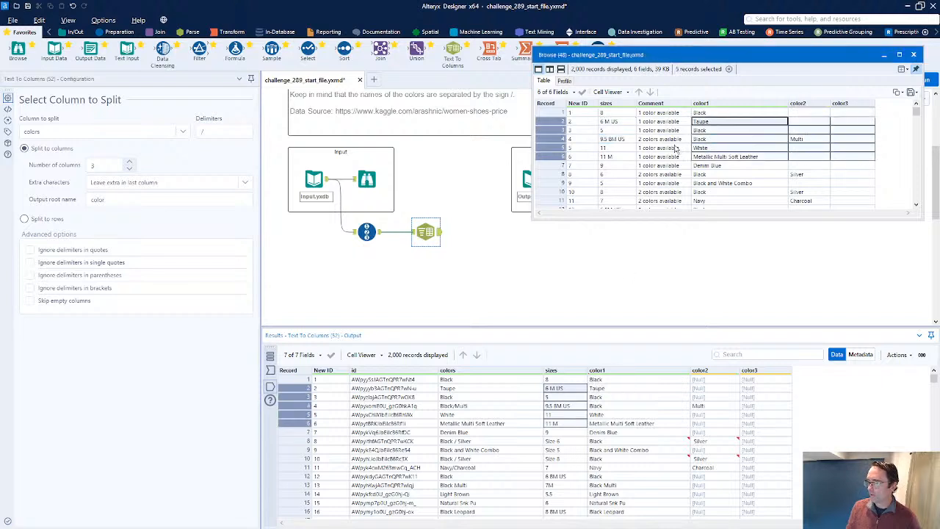
drag(664, 131, 672, 174)
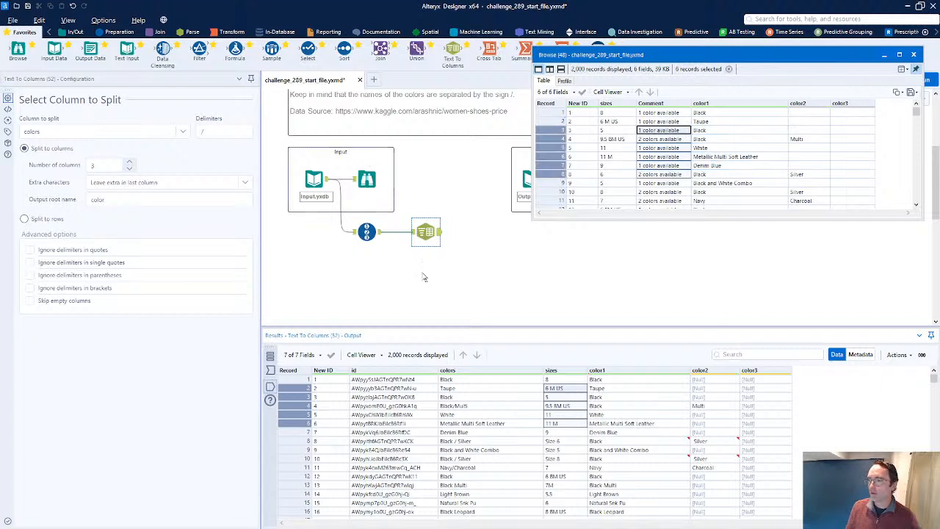
Add a Formula tool after Text To Columns with a new Comment column of type V_WString, size 250
click(426, 232)
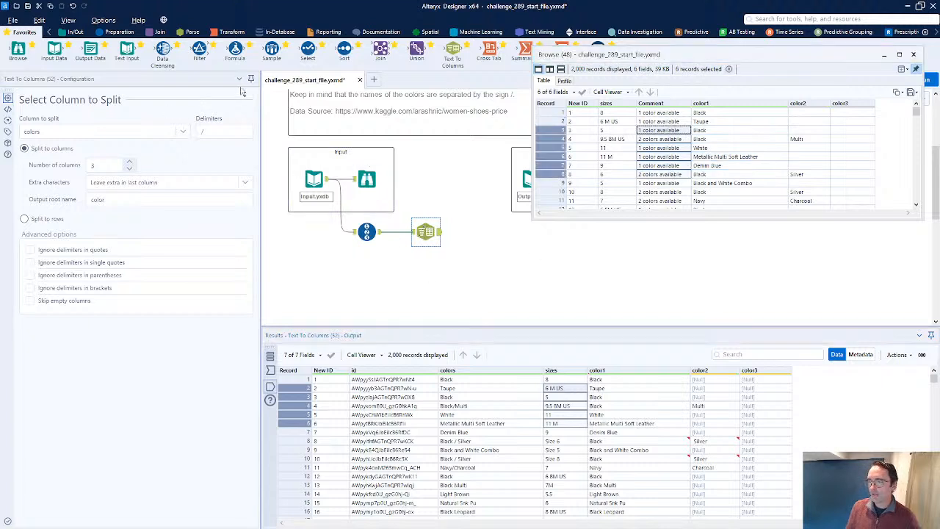
drag(235, 50, 485, 233)
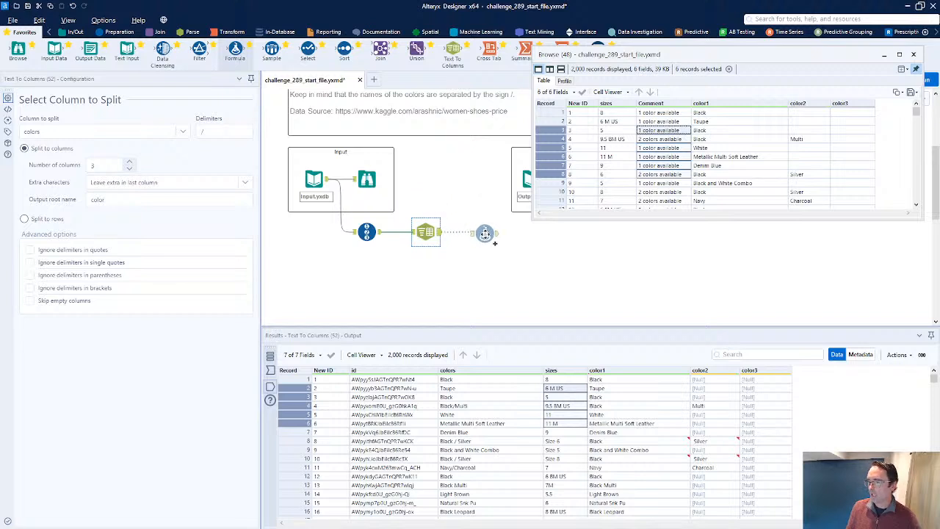
click(71, 105)
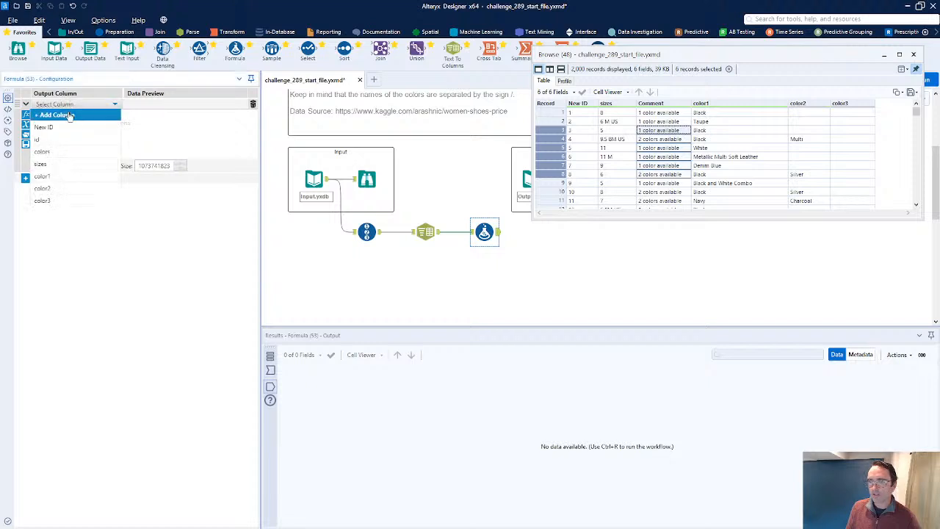
click(94, 113)
text(Comment)
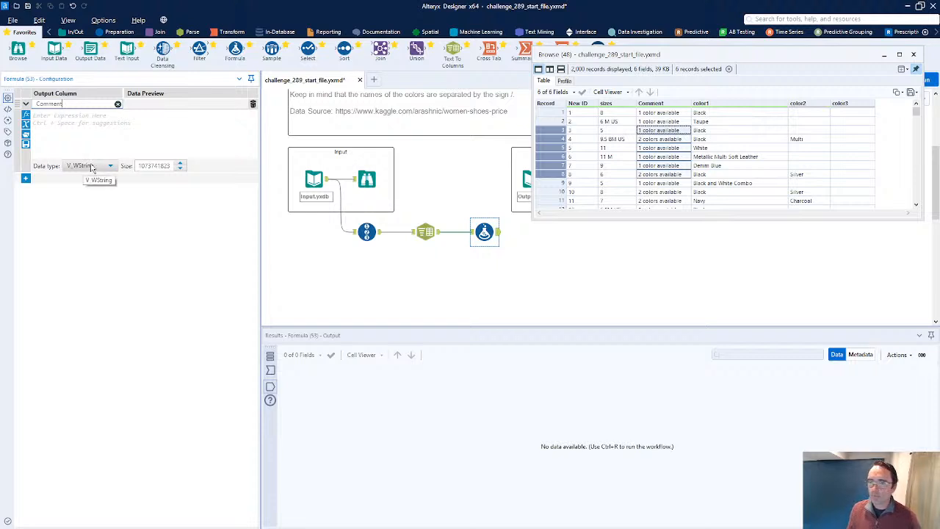
drag(169, 174, 206, 185)
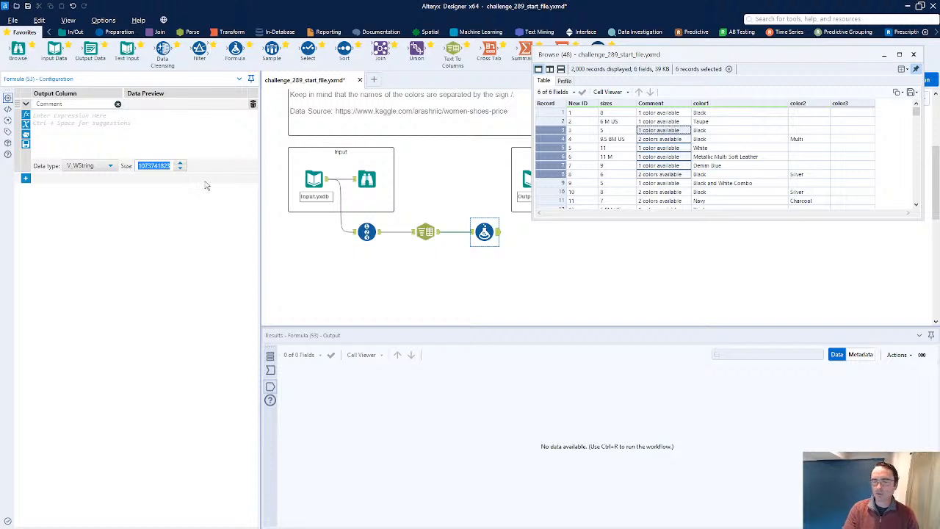
text(250)
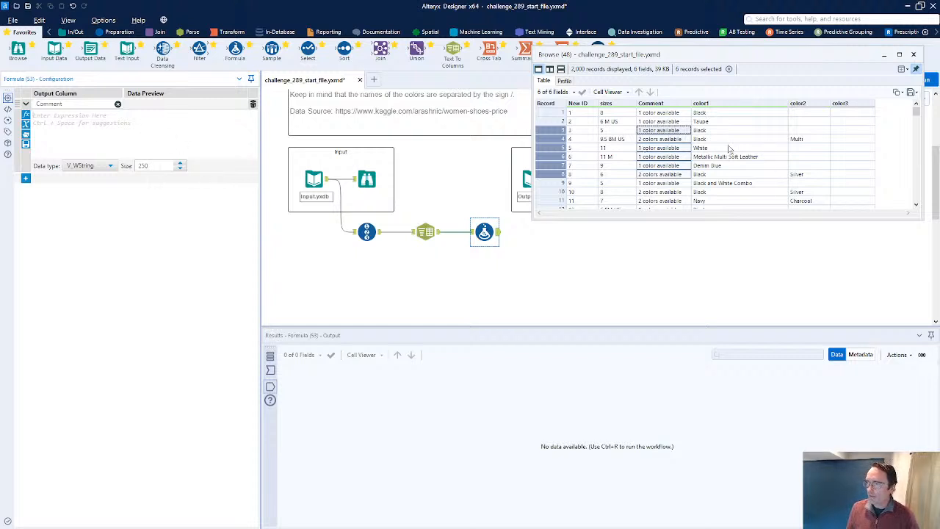
Examine the expected output's Comment and color columns across several records, including three-color rows
scroll(667, 169, down, 5)
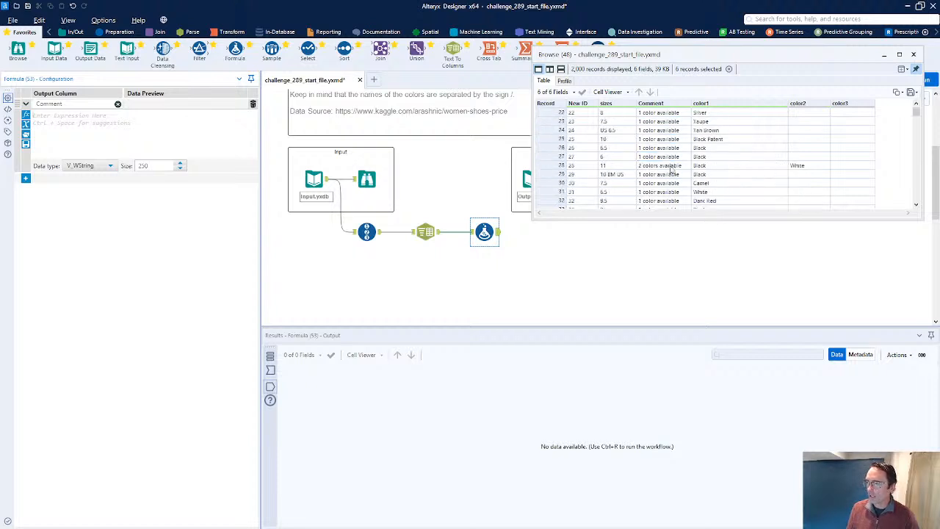
scroll(674, 171, up, 5)
drag(725, 114, 846, 195)
mouse_move(918, 114)
mouse_down()
mouse_move(921, 127)
mouse_move(918, 108)
mouse_up()
click(133, 117)
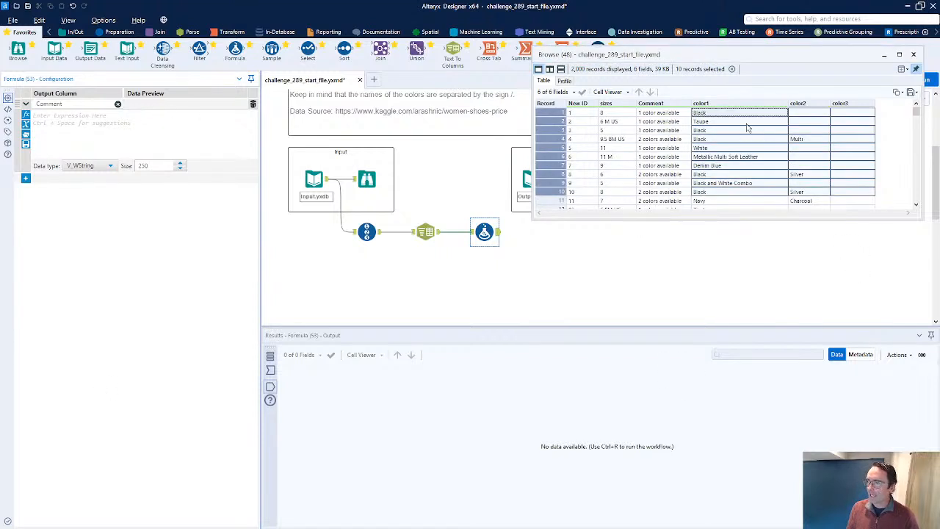
double_click(72, 104)
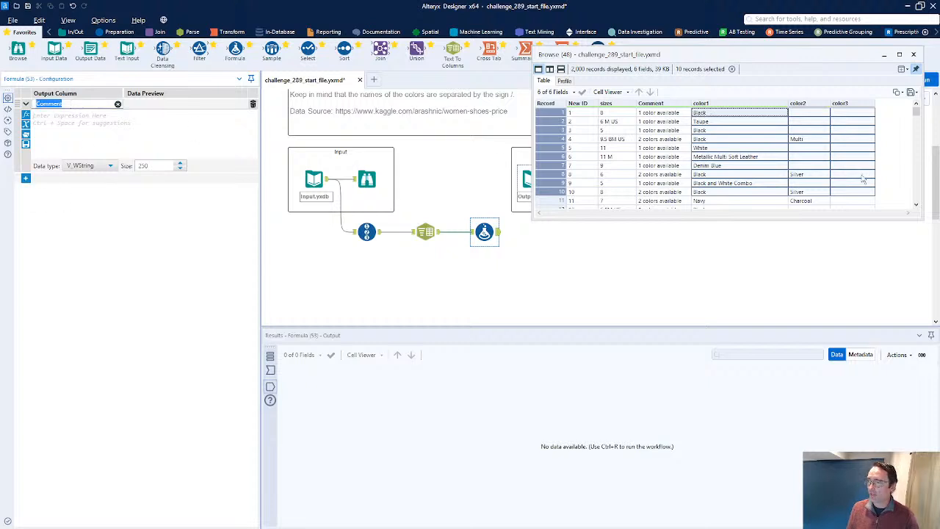
click(756, 139)
drag(764, 113, 854, 158)
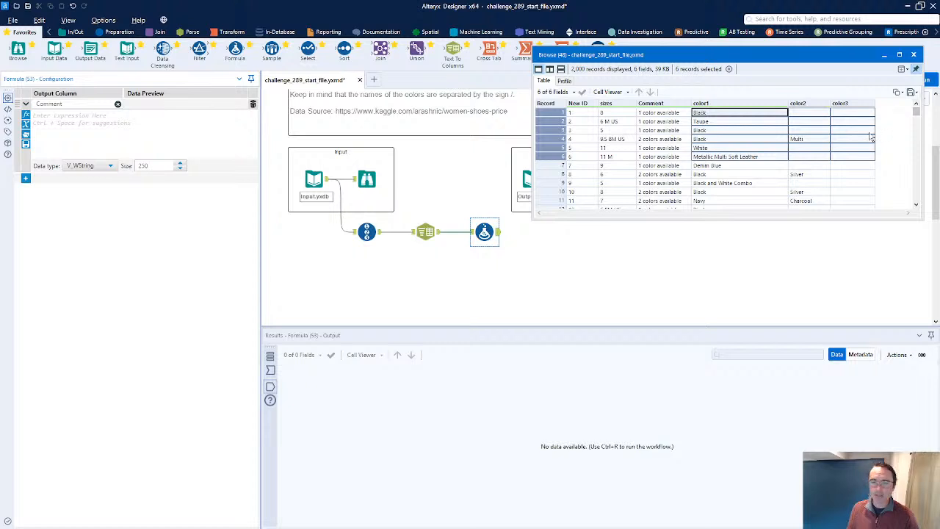
click(808, 139)
click(118, 119)
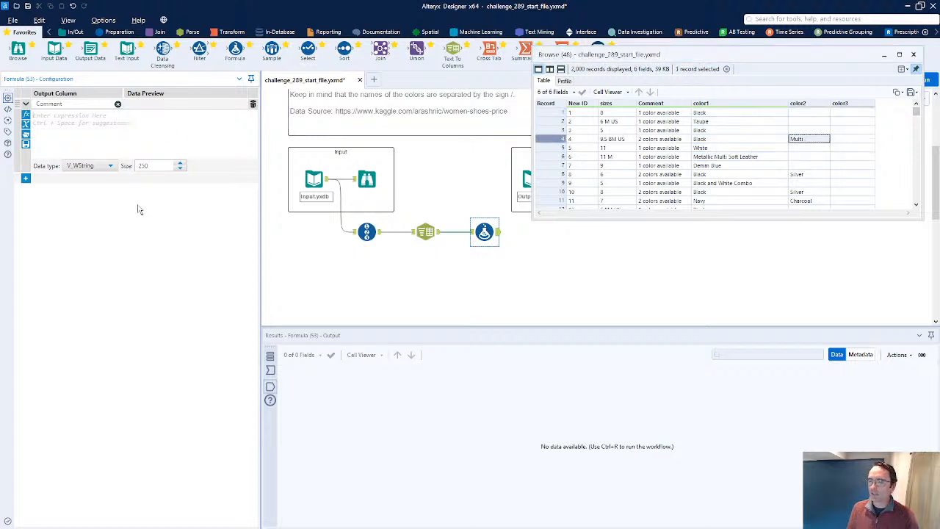
click(917, 126)
drag(917, 126, 917, 138)
scroll(891, 155, down, 4)
scroll(891, 155, down, 4)
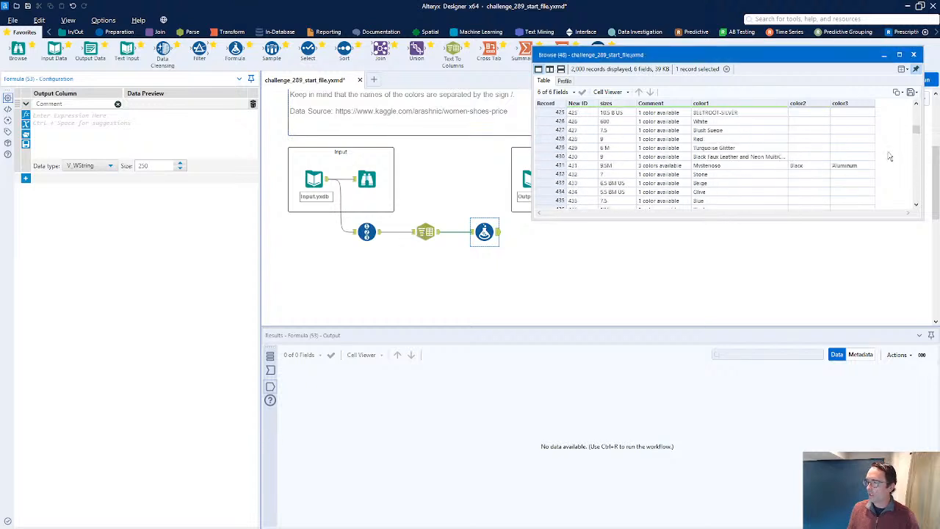
click(843, 167)
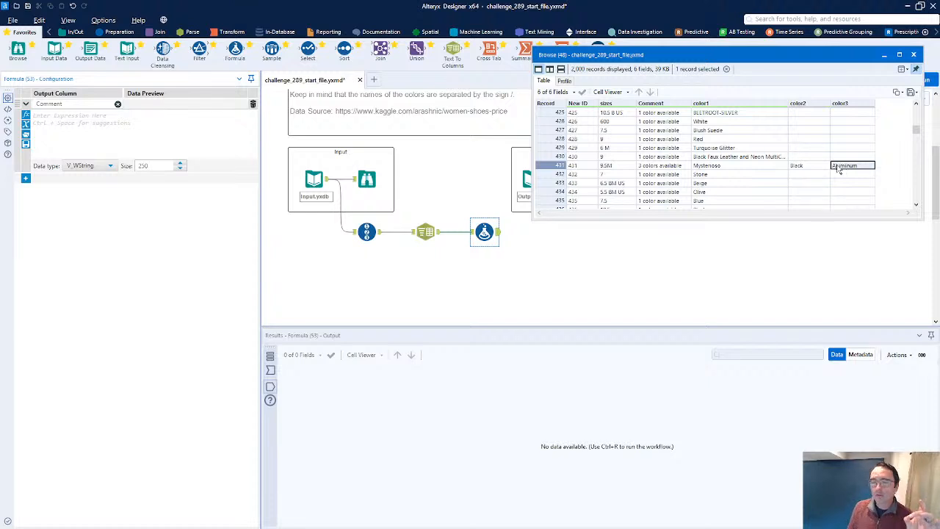
click(809, 166)
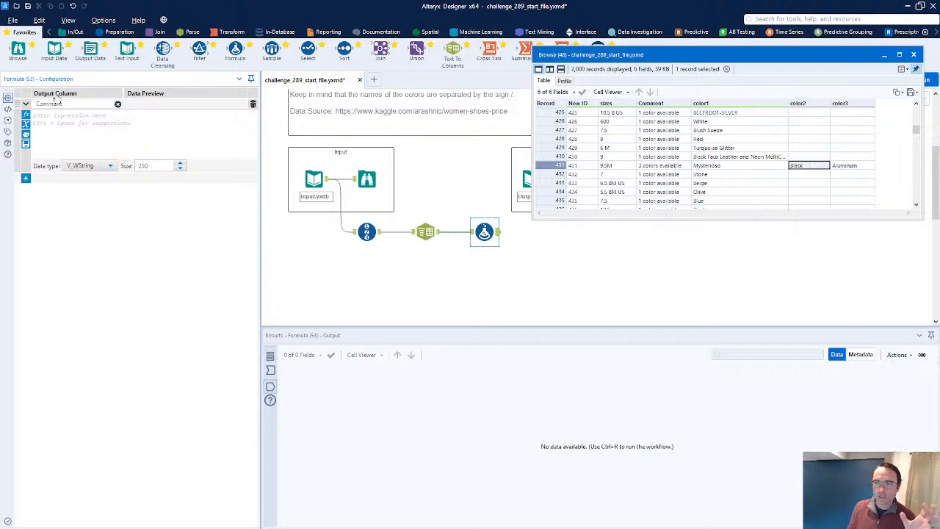
Start the Comment expression: if color3 is not empty, return "3 colors available"
click(91, 132)
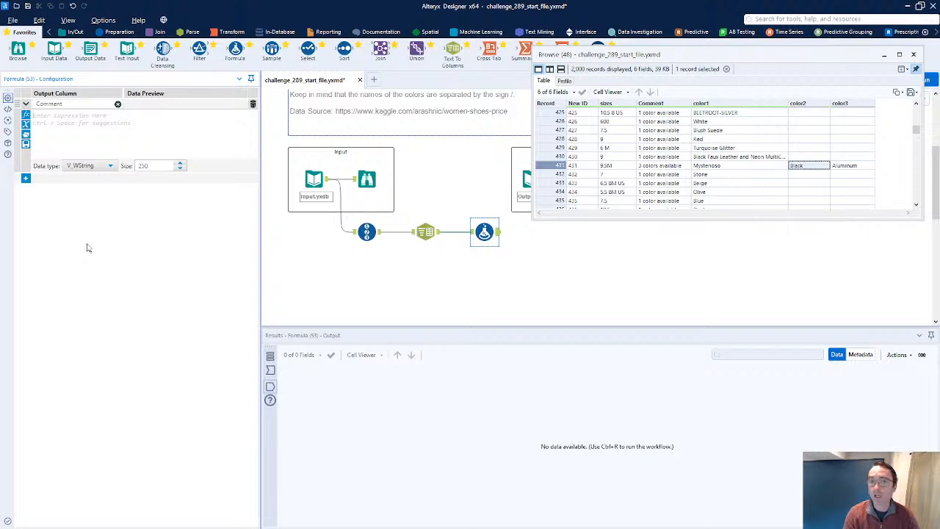
text(if)
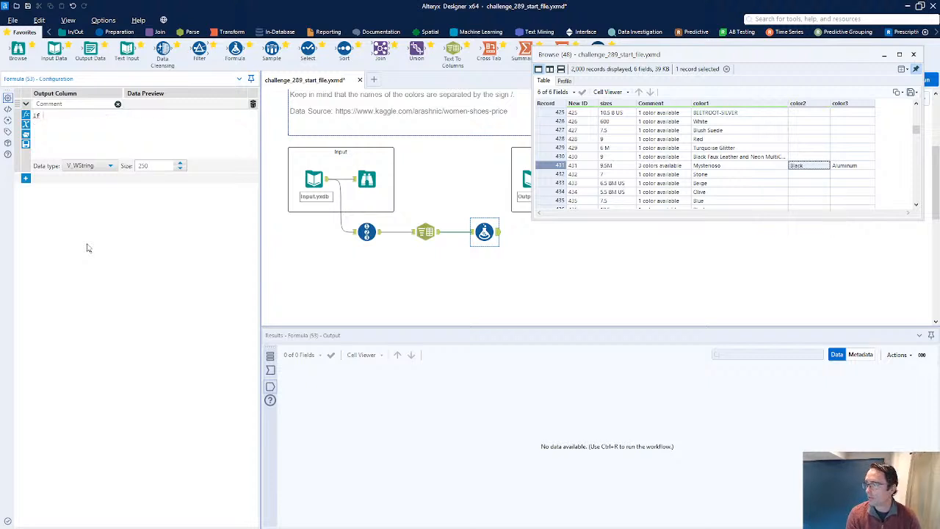
text(lef)
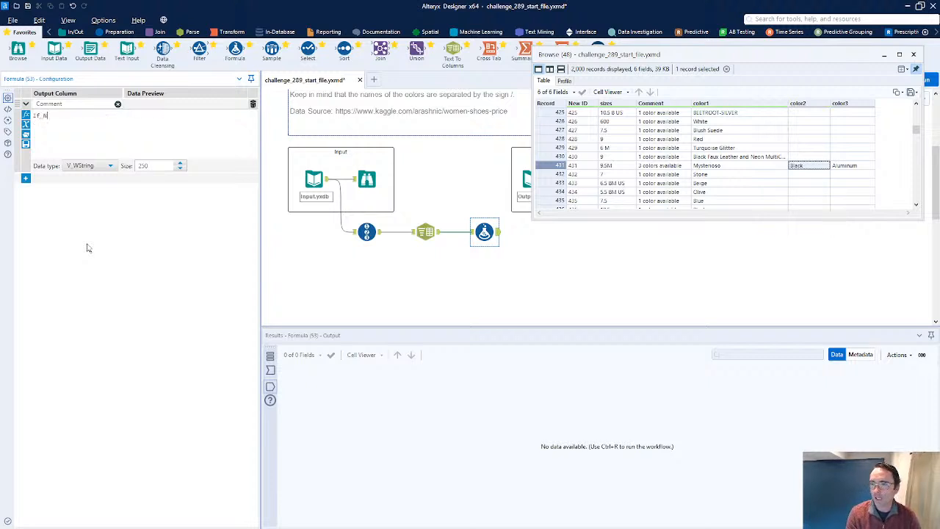
key(BackSpace)
key(BackSpace)
key(BackSpace)
text(i)
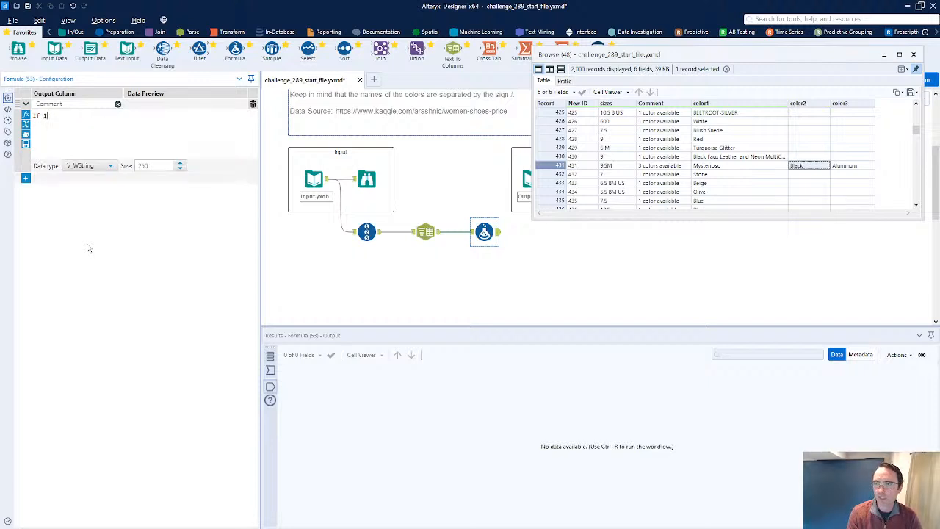
text(se)
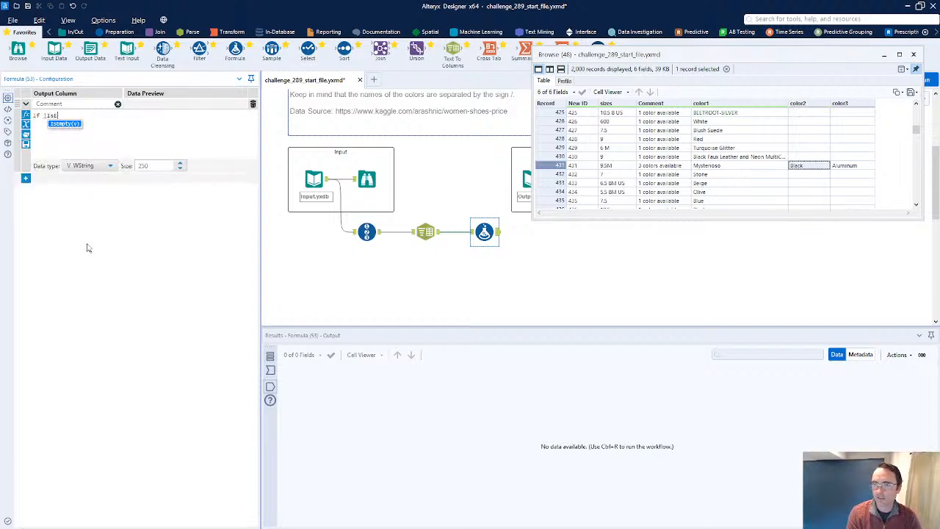
key(Return)
text(colo)
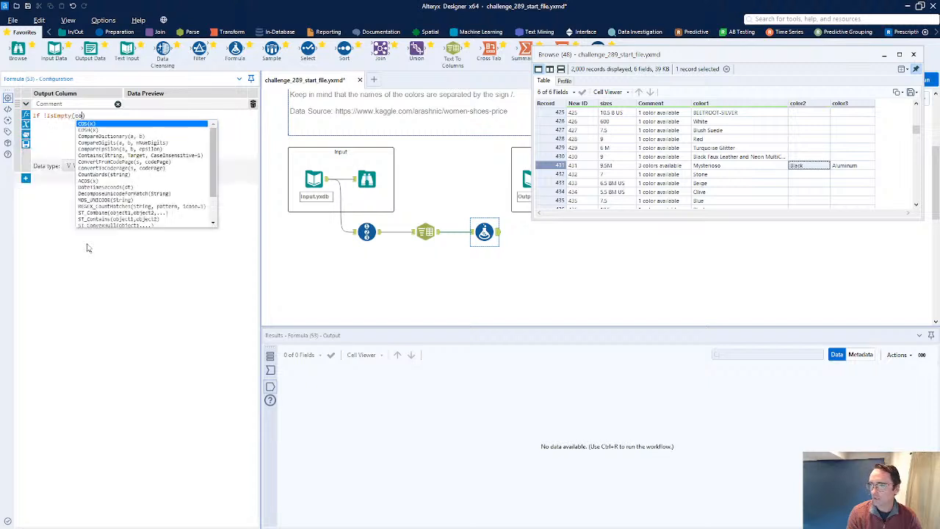
key(Down)
key(Down)
key(Down)
key(Return)
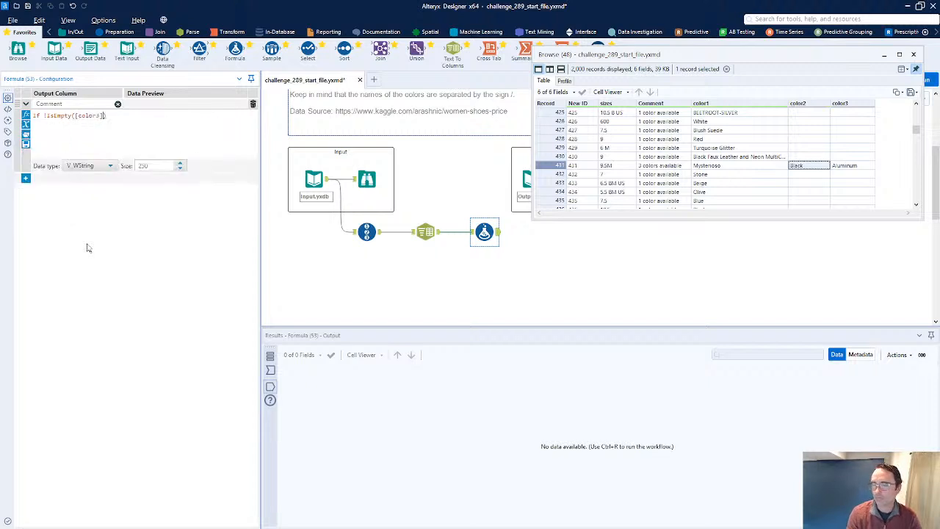
text(then )
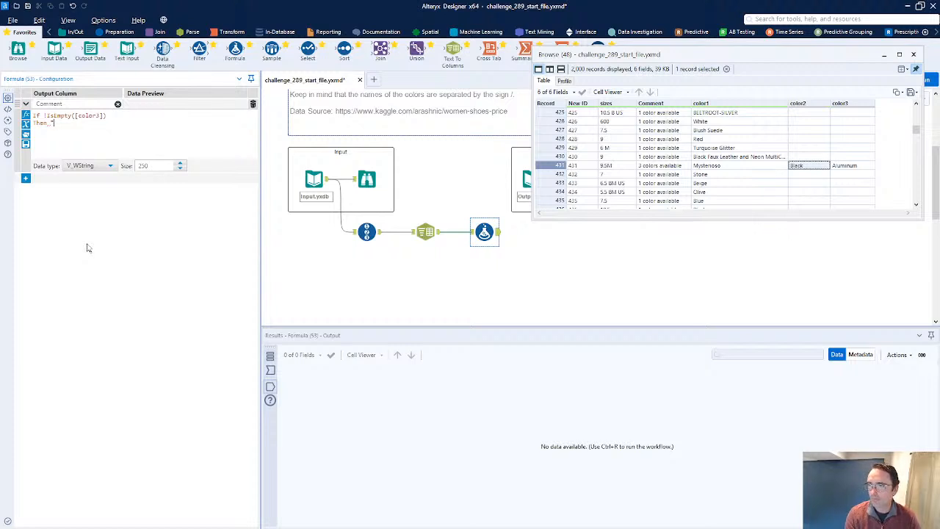
text("3 c)
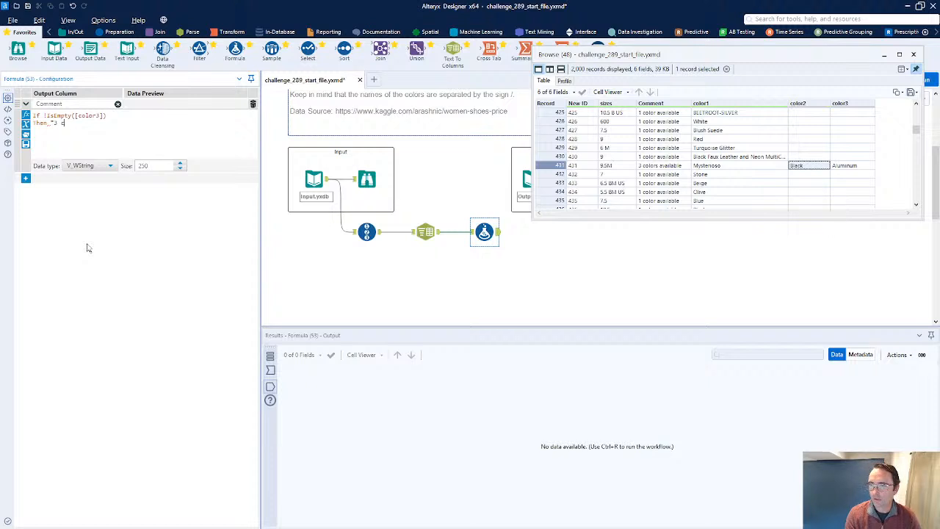
text(olors available")
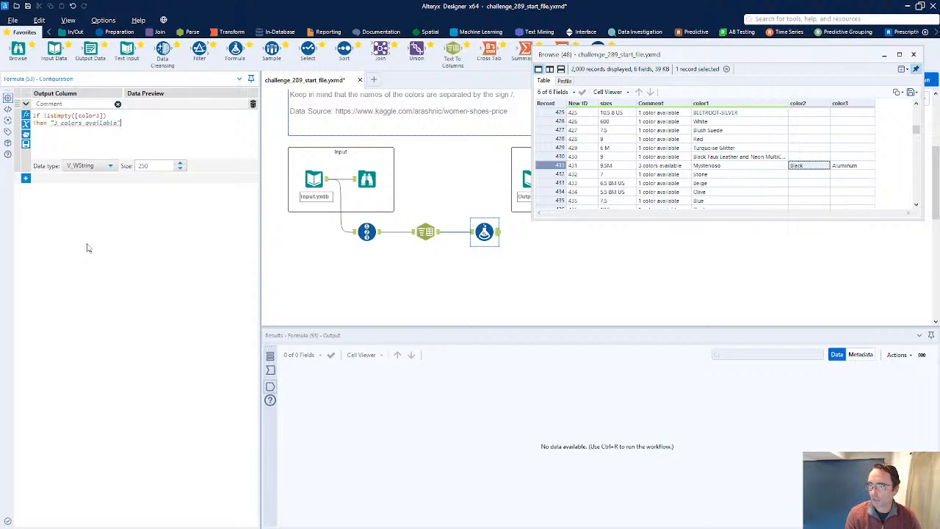
key(Return)
Add an ElseIf returning "2 colors available" when color2 is not empty and color3 is empty
text(elseif)
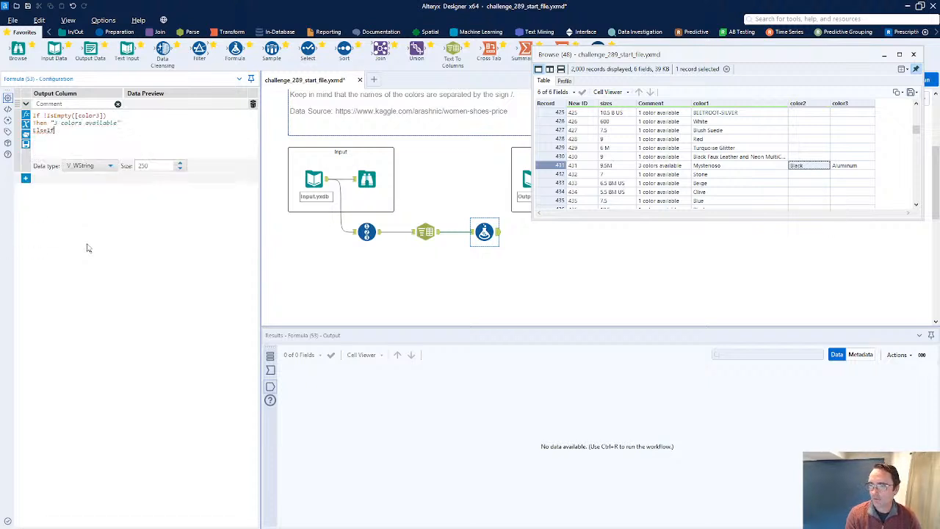
text(!)
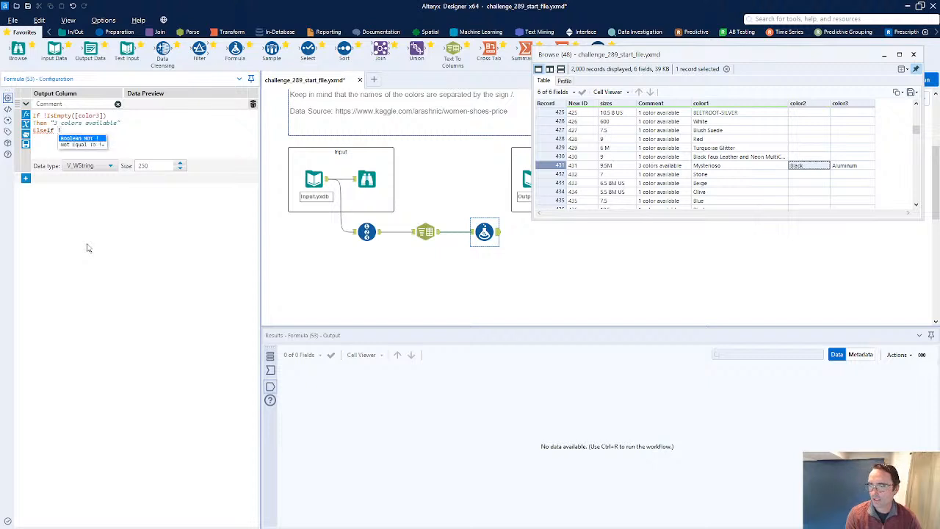
text(is)
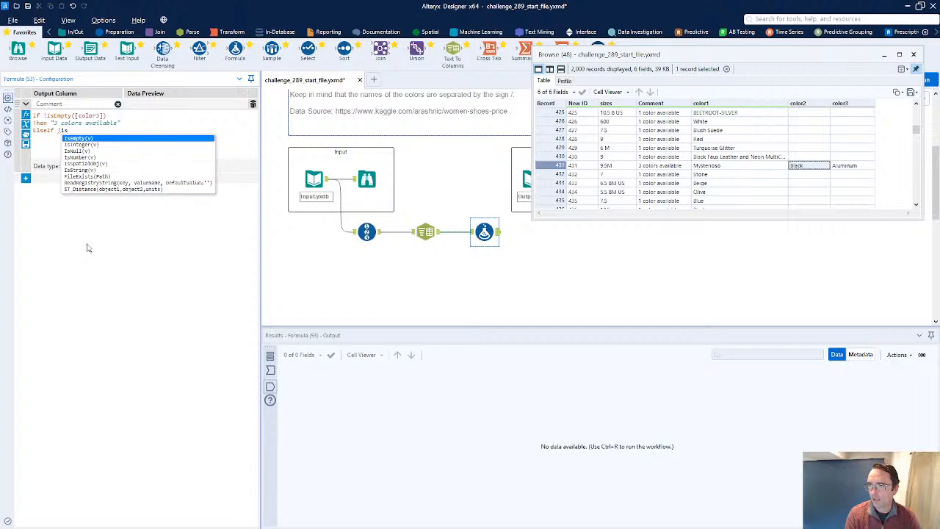
key(Return)
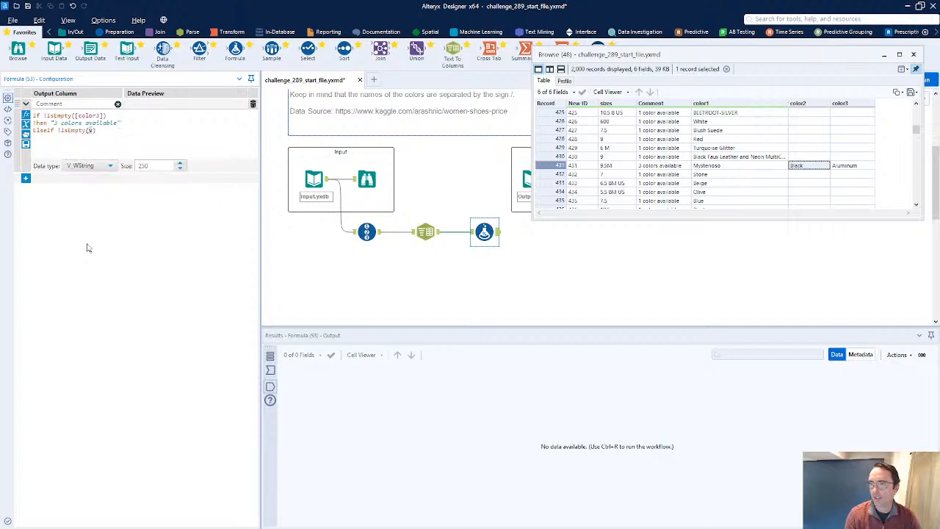
text([color)
key(Down)
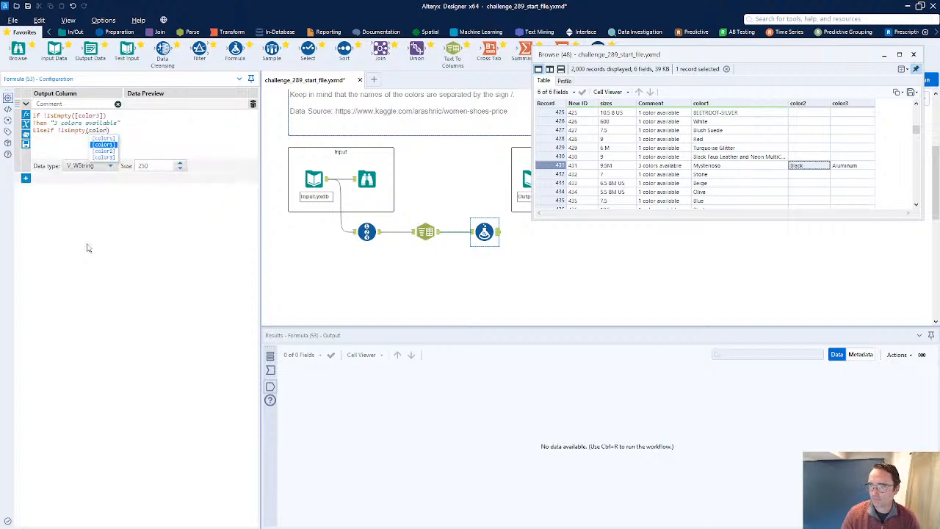
key(Return)
text(AND )
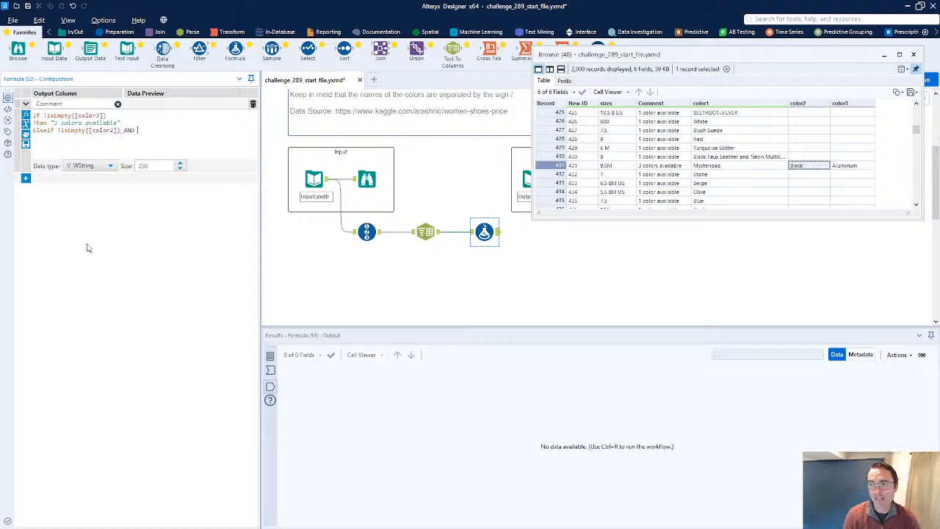
text(is)
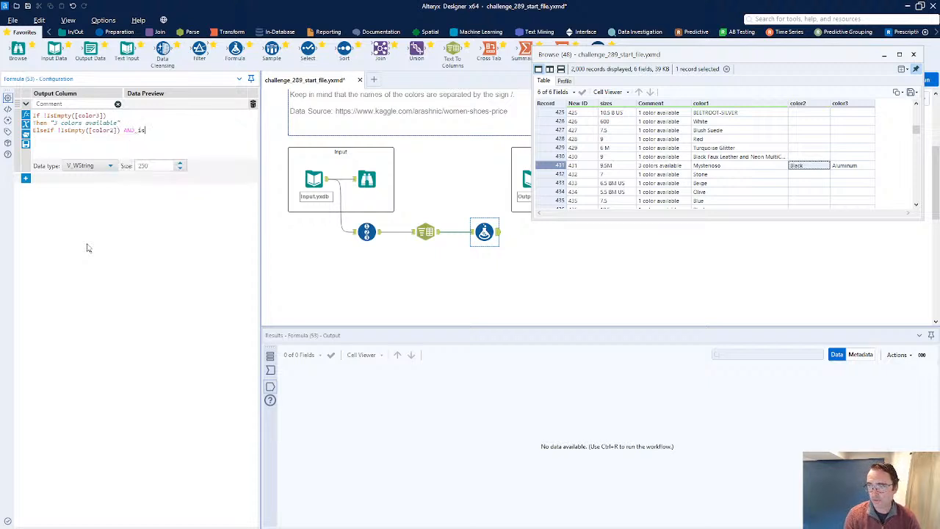
key(BackSpace)
key(BackSpace)
text(IsEmpty([co)
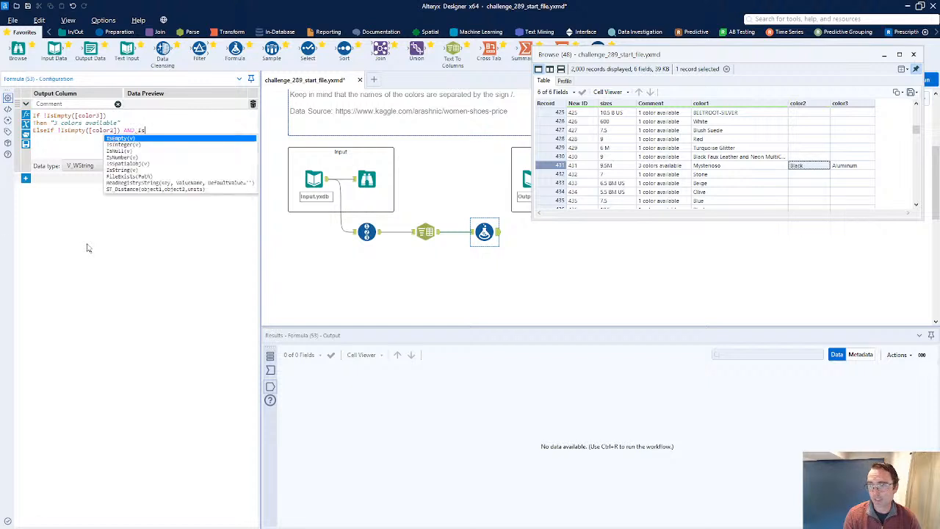
text(lor)
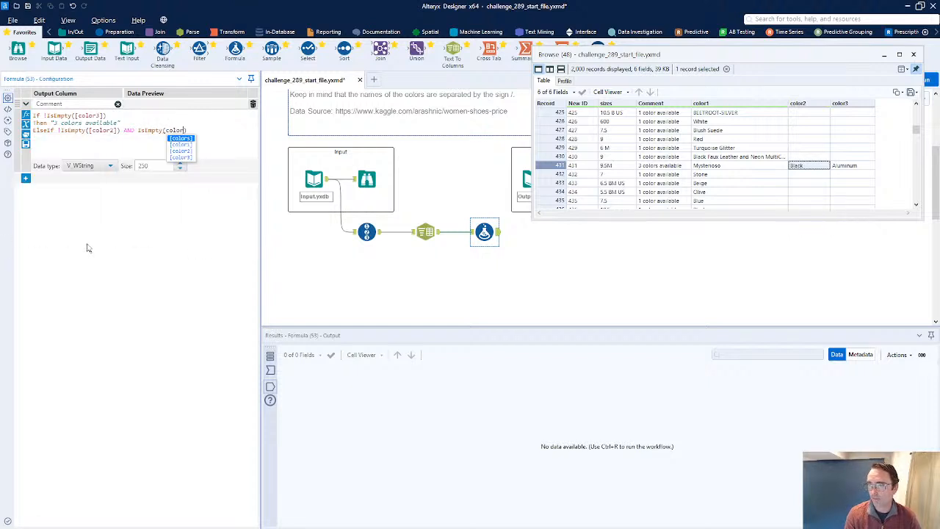
key(Down)
key(Down)
key(Return)
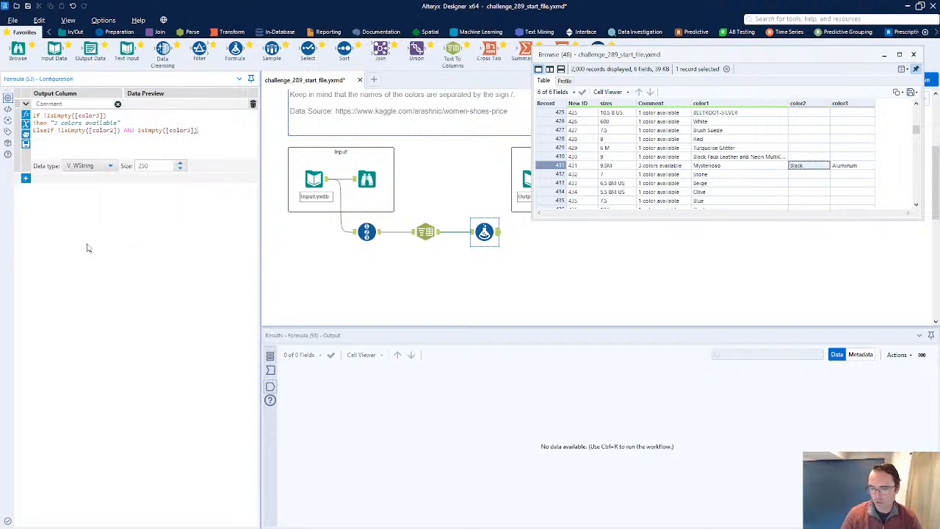
key(Return)
text(Then ")
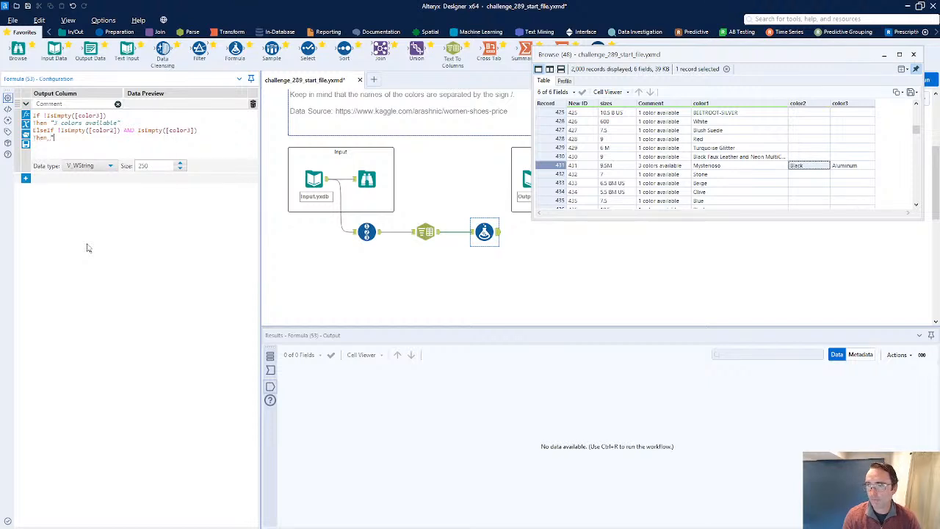
text(2 colors available")
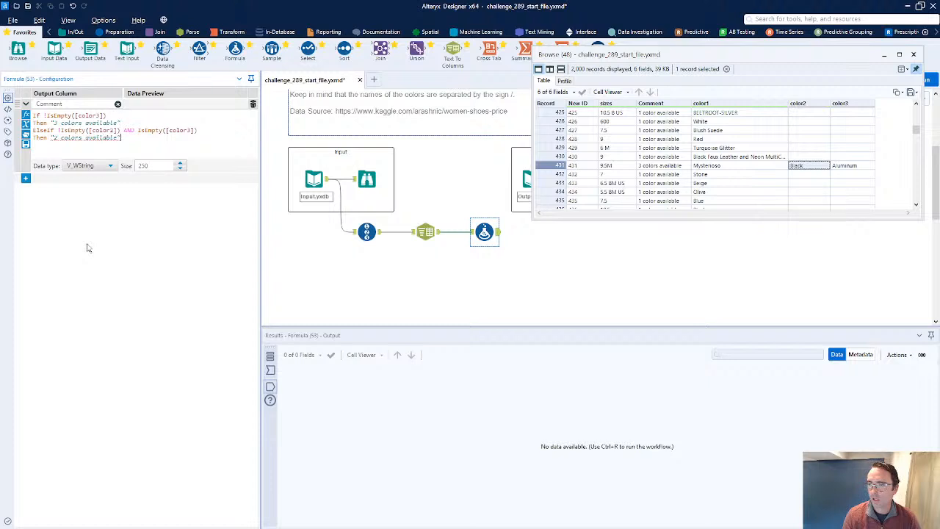
Close the expression with Else "1 color available" and EndIf
key(Return)
text(Else)
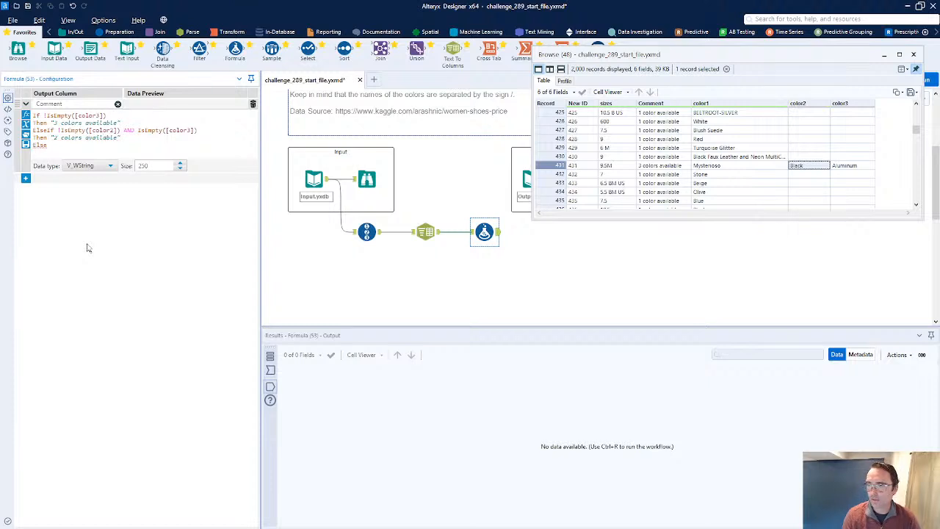
text( "1 color available")
key(Return)
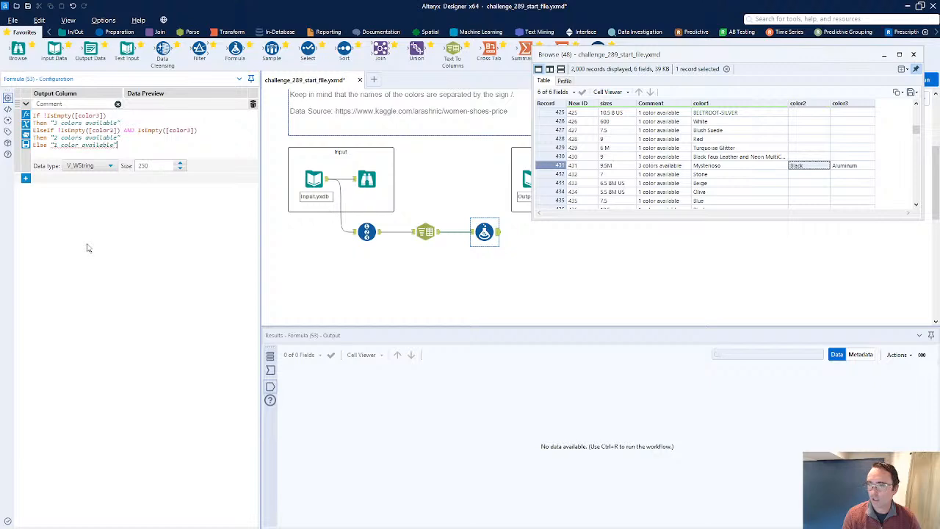
text(EndIf)
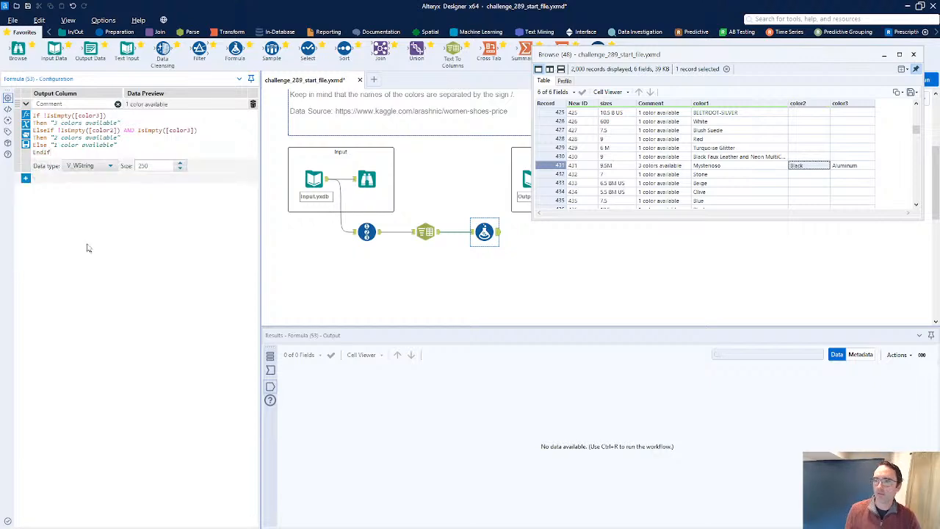
Run the workflow and review the Comment values against the color2 and color3 columns in the results
key(ctrl+r)
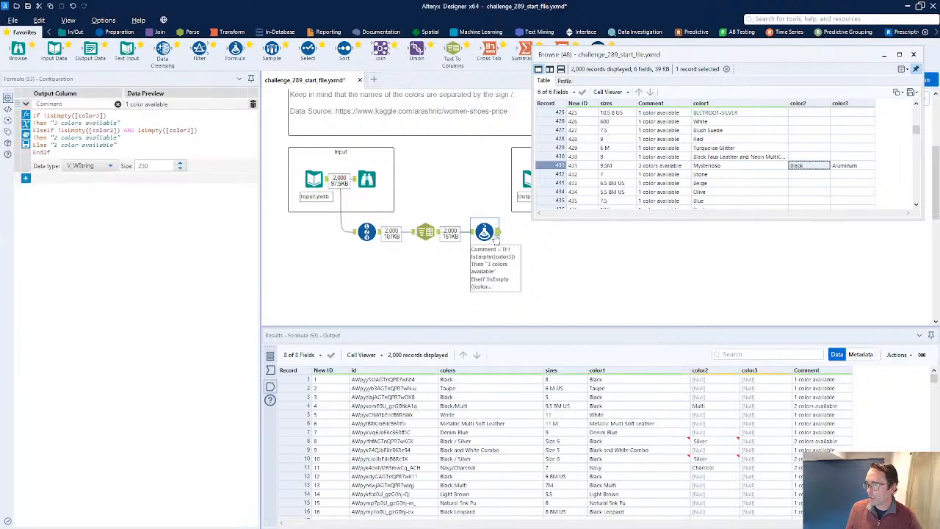
click(823, 406)
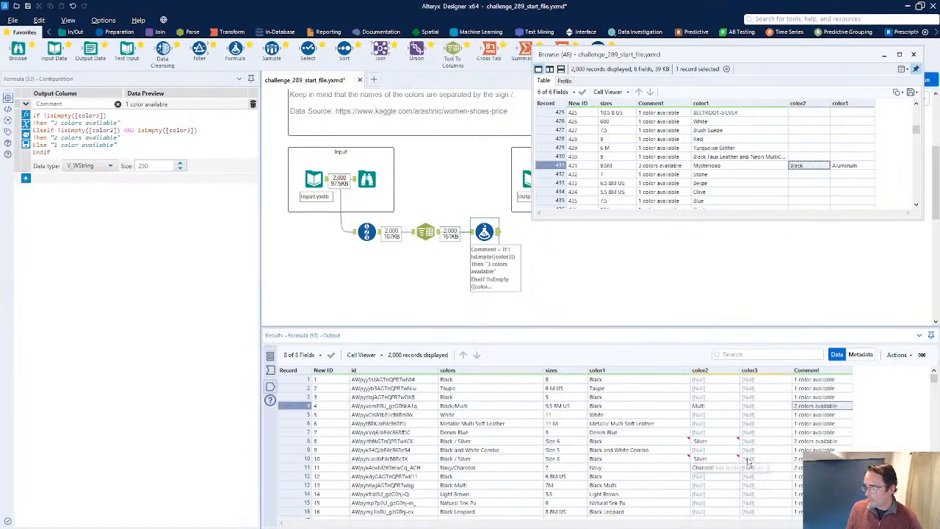
click(759, 424)
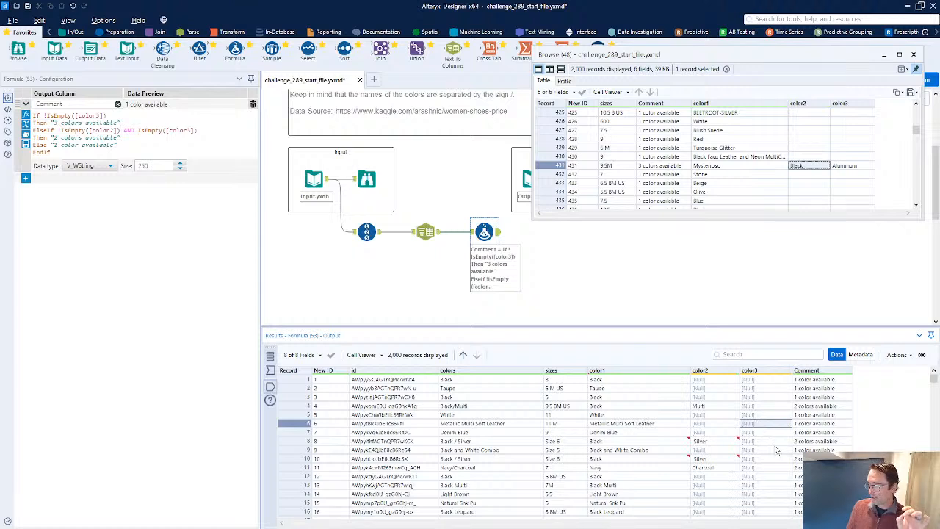
scroll(777, 447, down, 9)
click(802, 426)
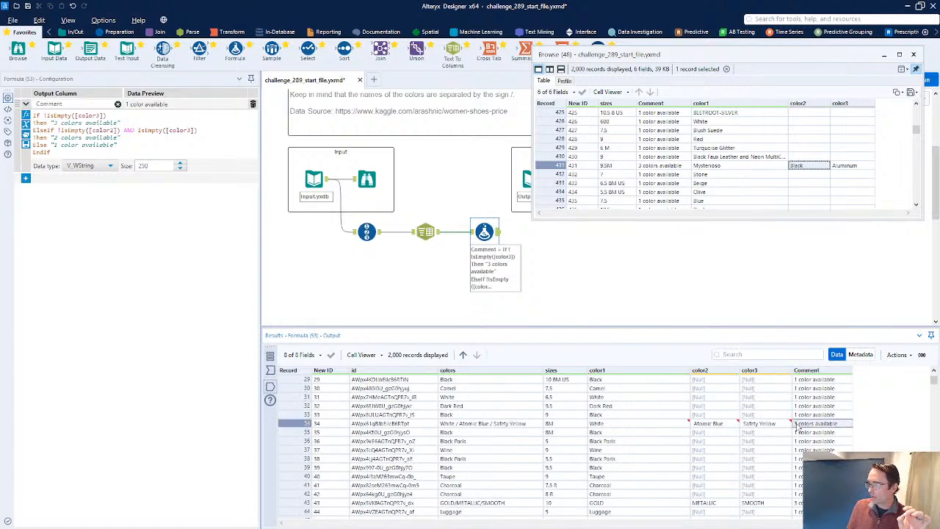
mouse_move(769, 429)
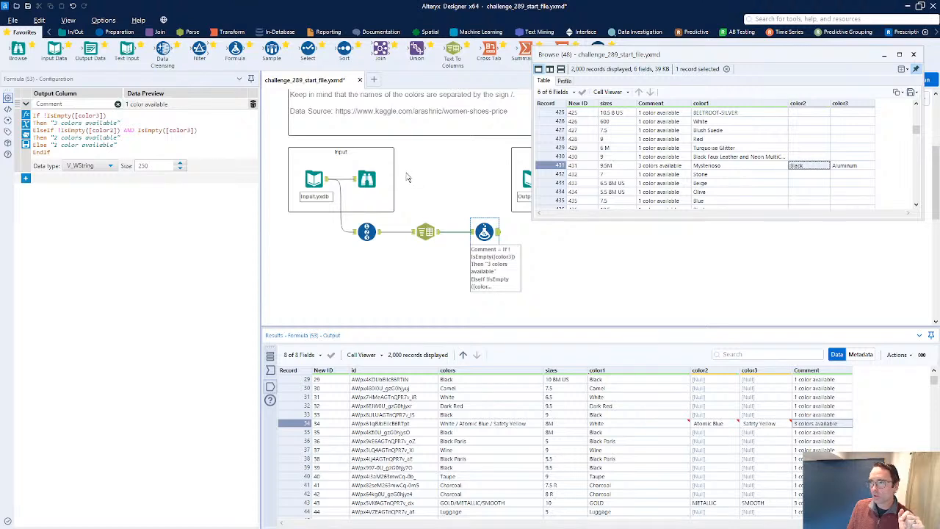
Append a Data Cleansing tool after the Formula tool and a Select tool after it
drag(162, 52, 537, 232)
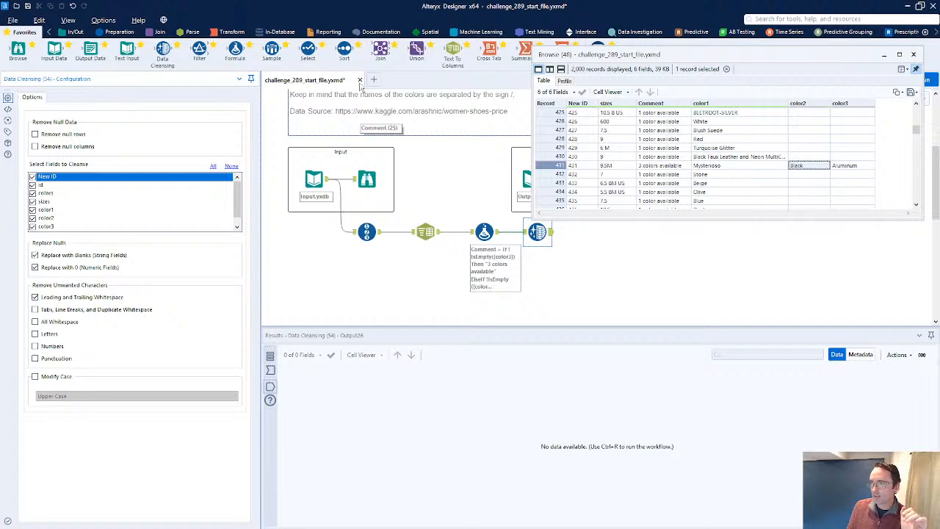
drag(308, 49, 589, 230)
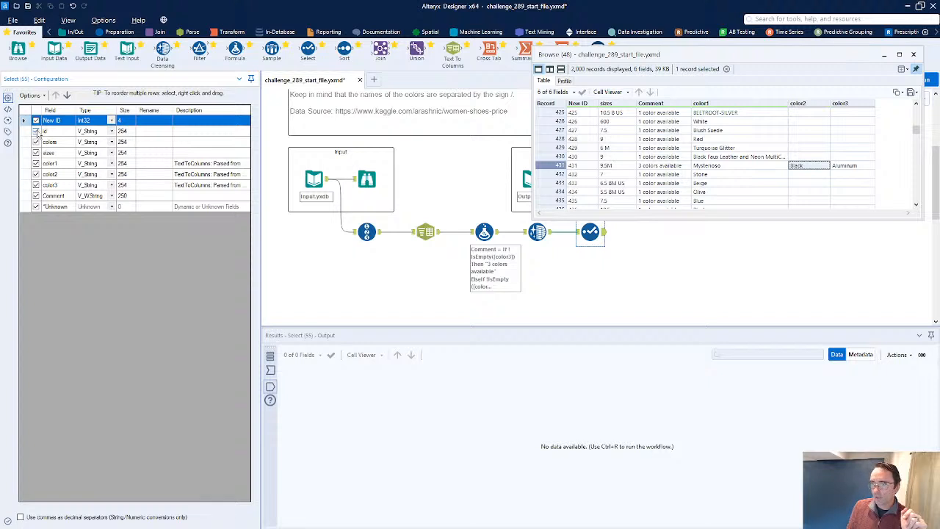
In the Select tool, deselect the id and colors fields and move Comment up to sit after sizes
click(36, 132)
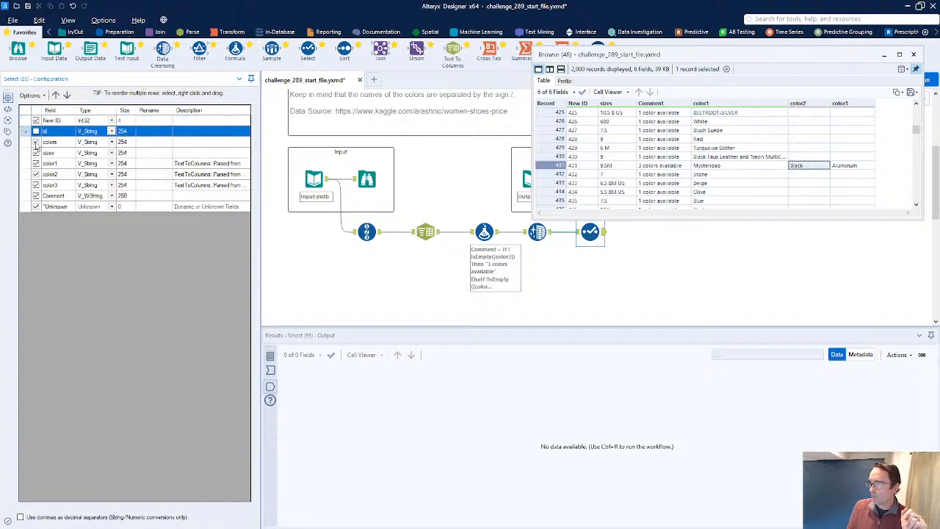
click(35, 143)
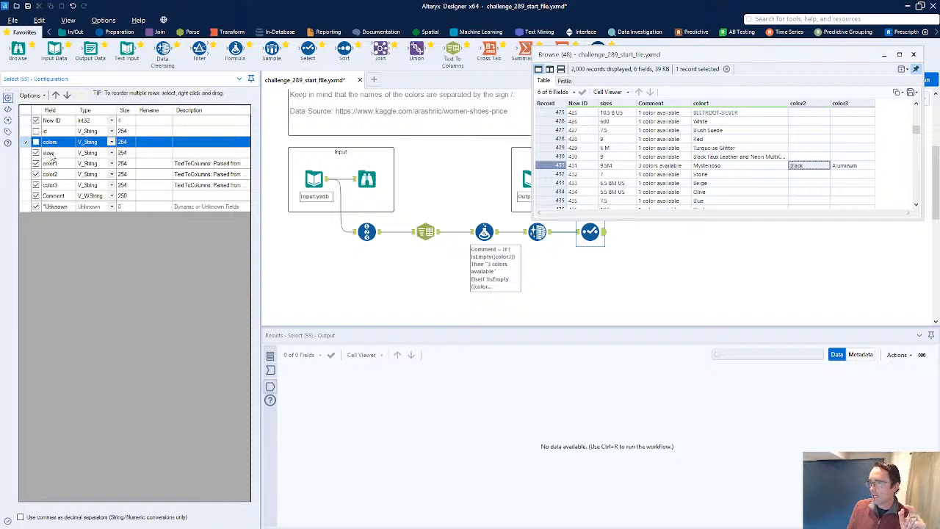
click(50, 153)
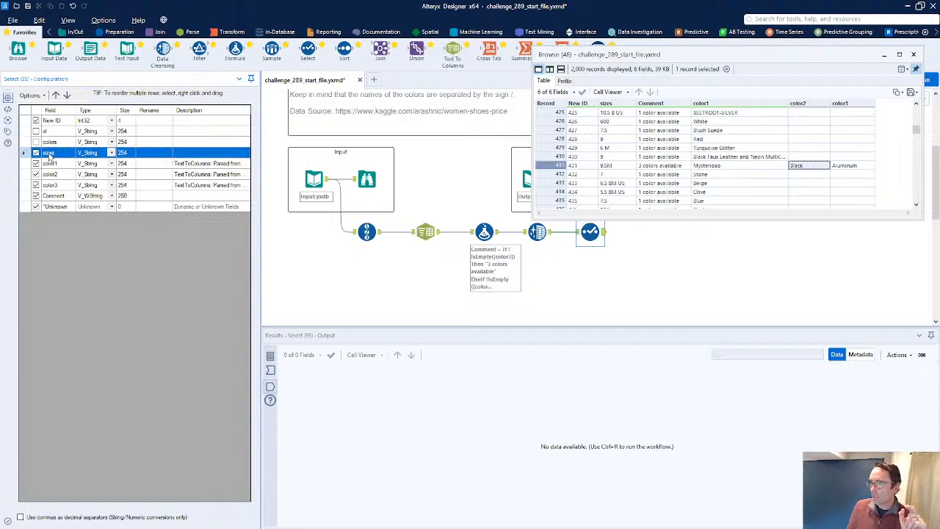
click(57, 195)
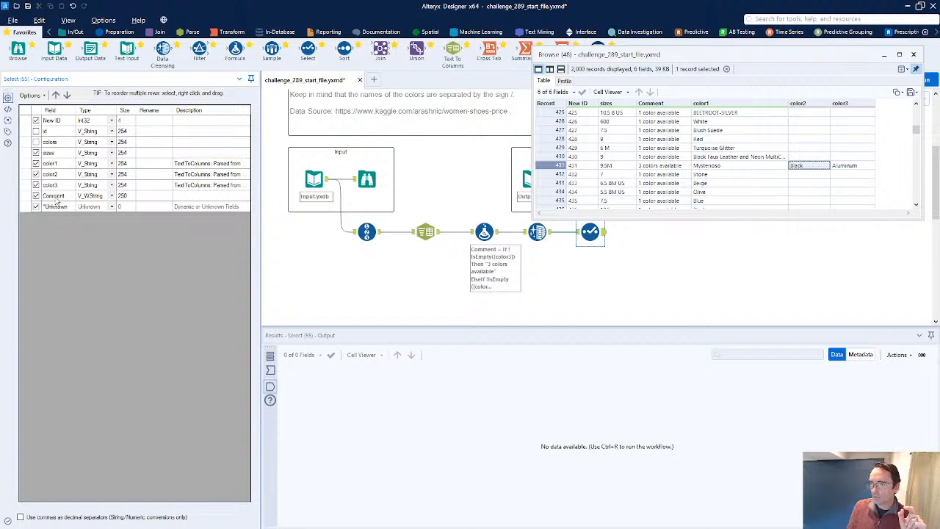
click(55, 95)
click(55, 95)
click(55, 95)
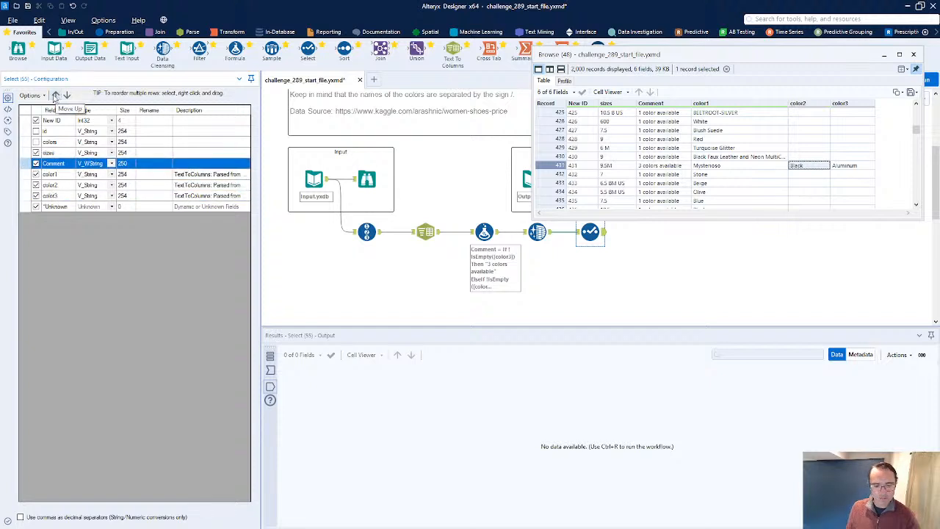
Run the workflow and compare the Select output rows with the expected output browse window, then close that window
key(ctrl+r)
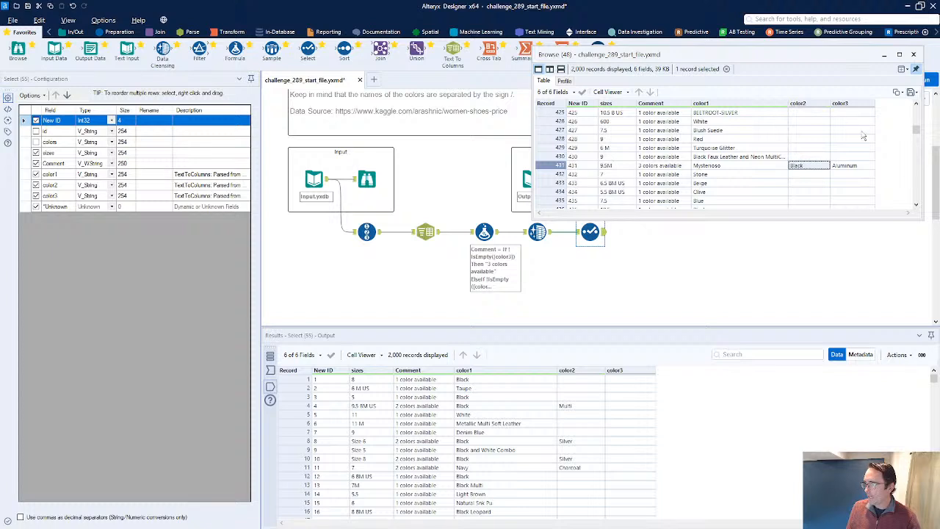
drag(917, 136, 916, 106)
click(560, 113)
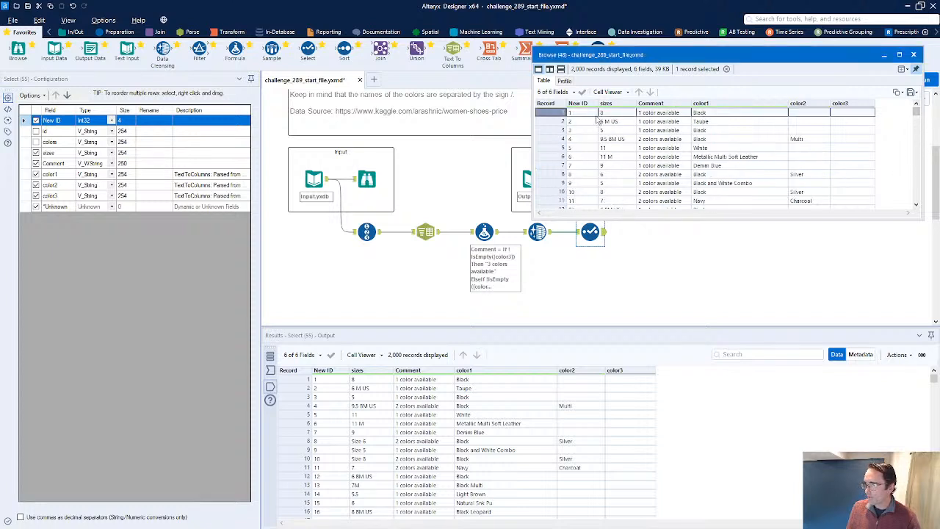
click(317, 382)
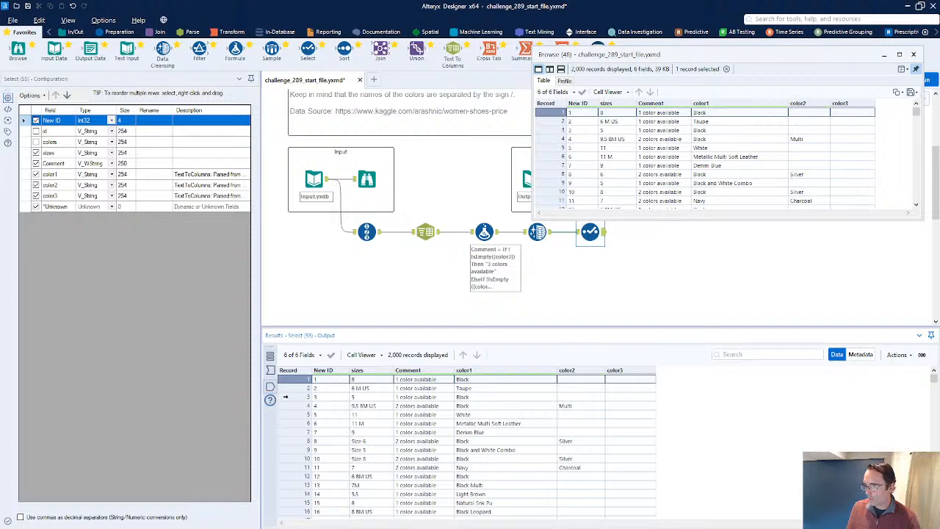
click(289, 405)
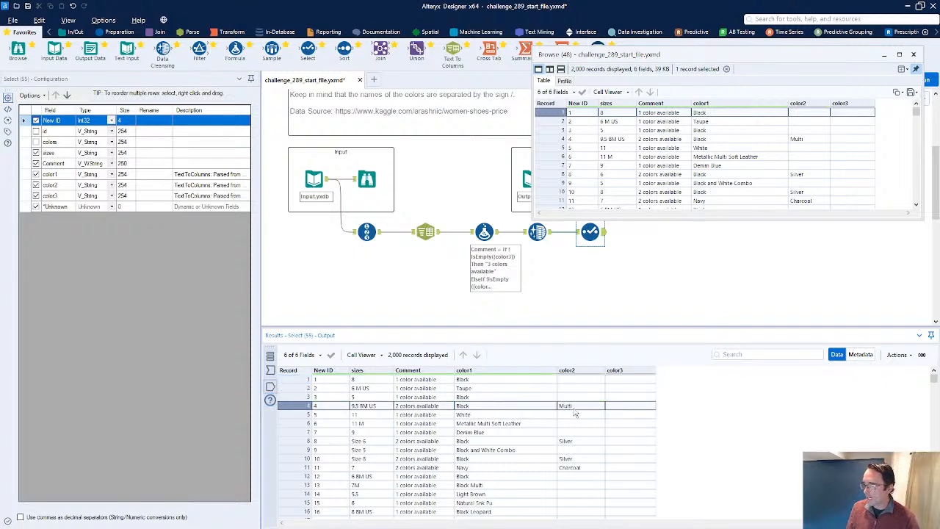
click(670, 140)
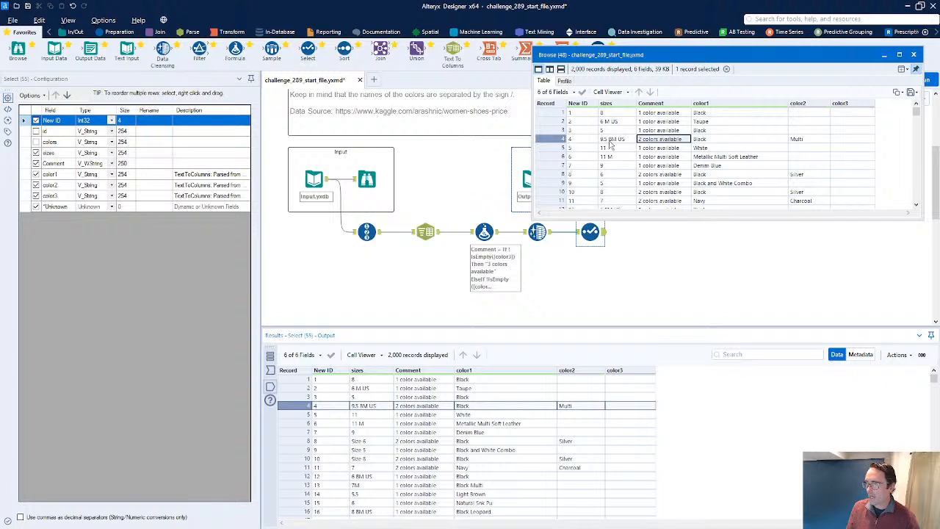
click(914, 55)
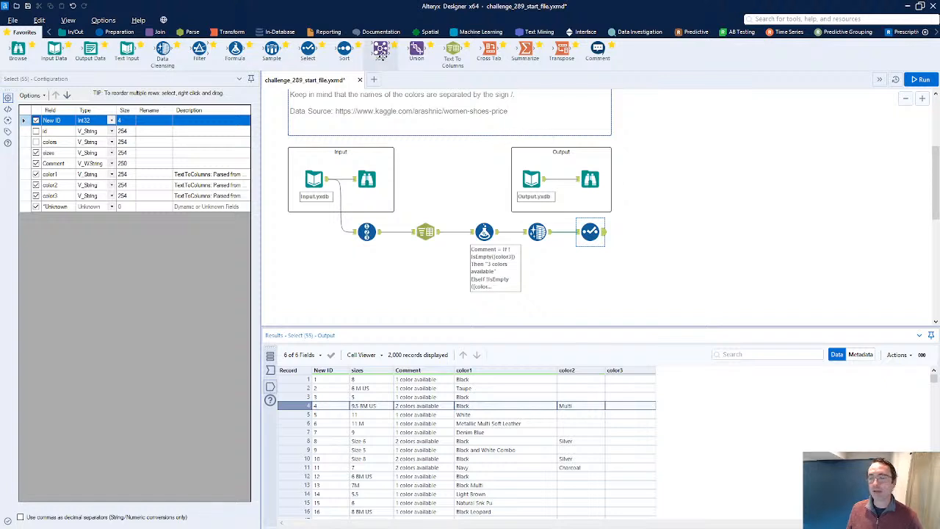
Attach a Browse tool to the Select tool, run the workflow, and delete the Browse tool again
click(585, 177)
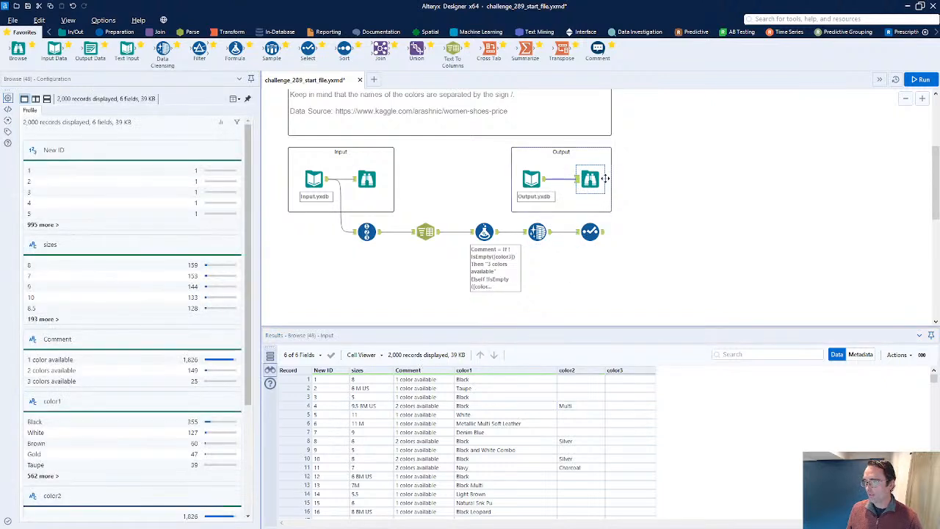
click(591, 232)
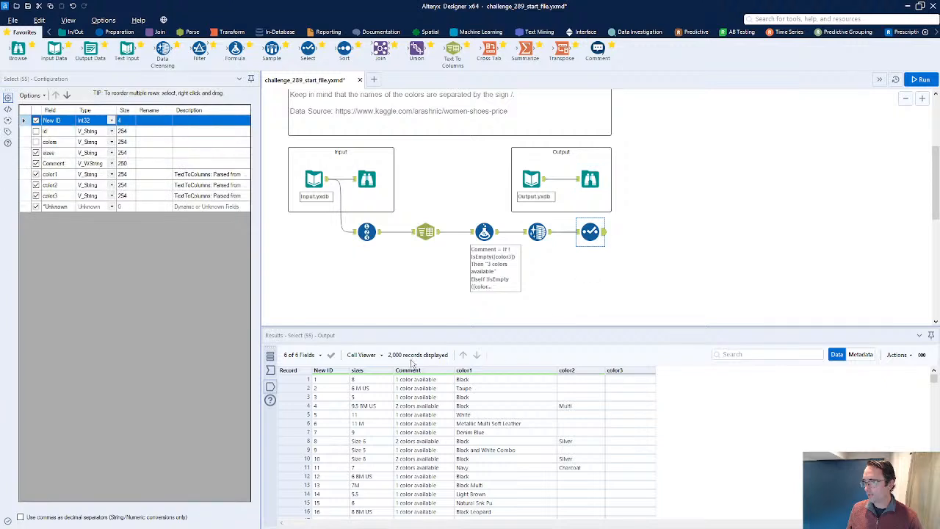
drag(17, 50, 636, 238)
key(ctrl+r)
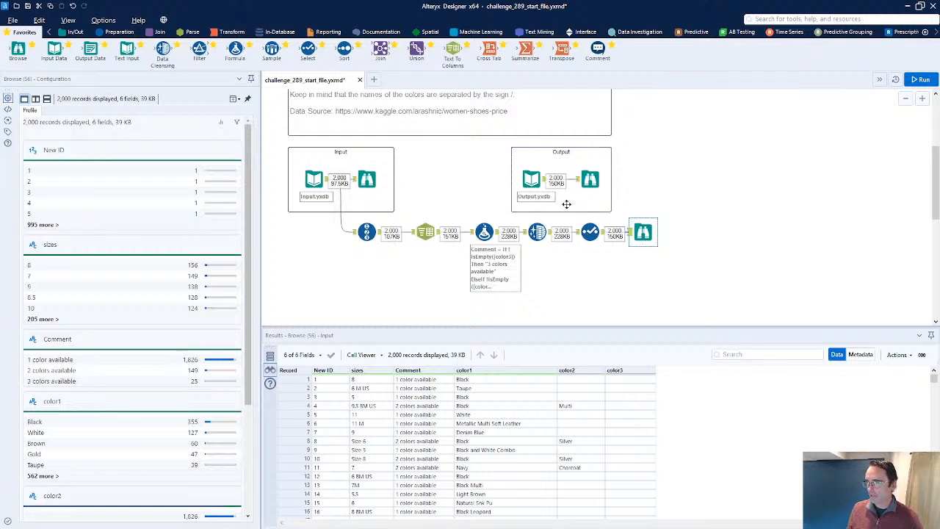
click(643, 232)
key(Delete)
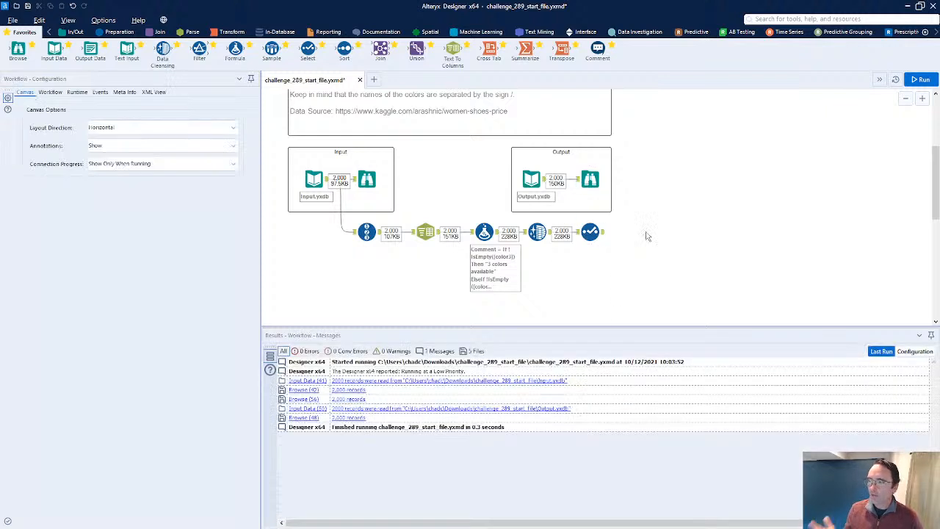
Add a Join tool after the Select tool and connect the expected output data as its right input
click(596, 232)
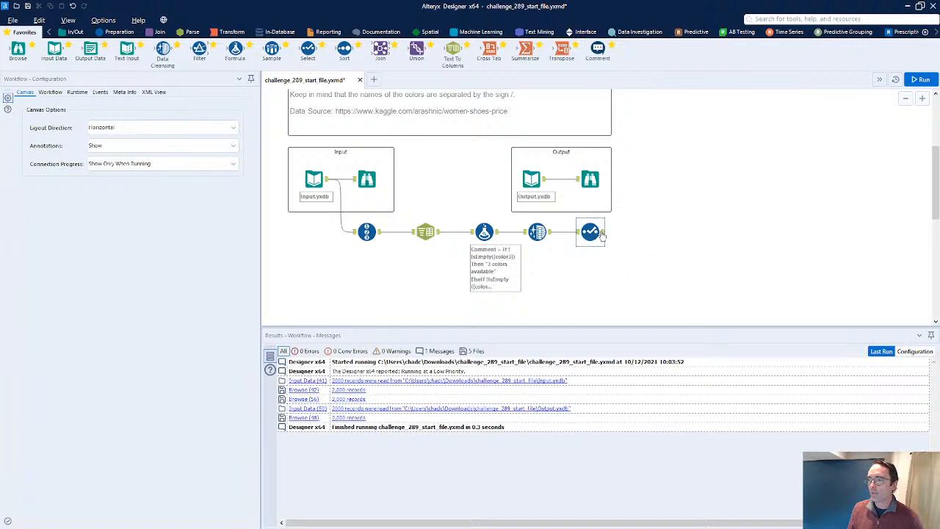
drag(380, 50, 643, 202)
drag(547, 187, 631, 205)
Join by specific fields on New ID, sizes, Comment, color1, color2 and color3 from both inputs
click(59, 132)
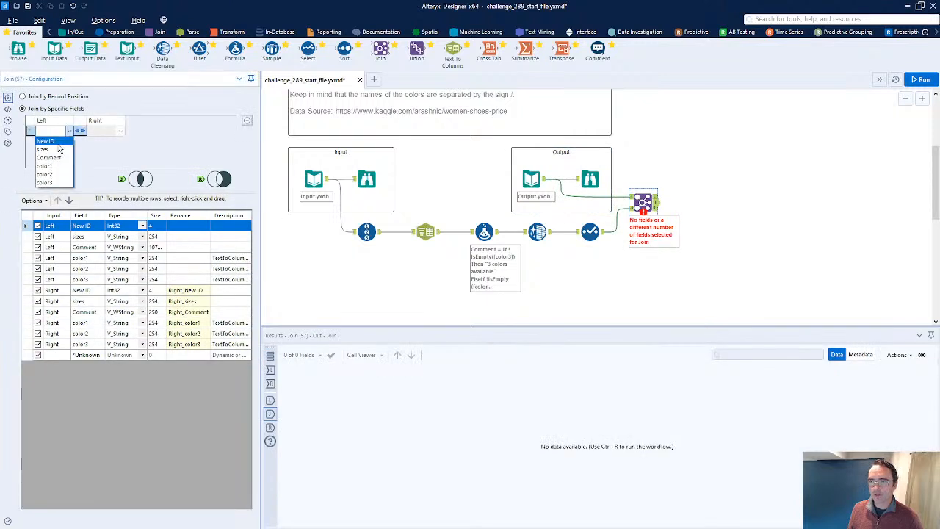
click(51, 142)
click(53, 141)
click(62, 162)
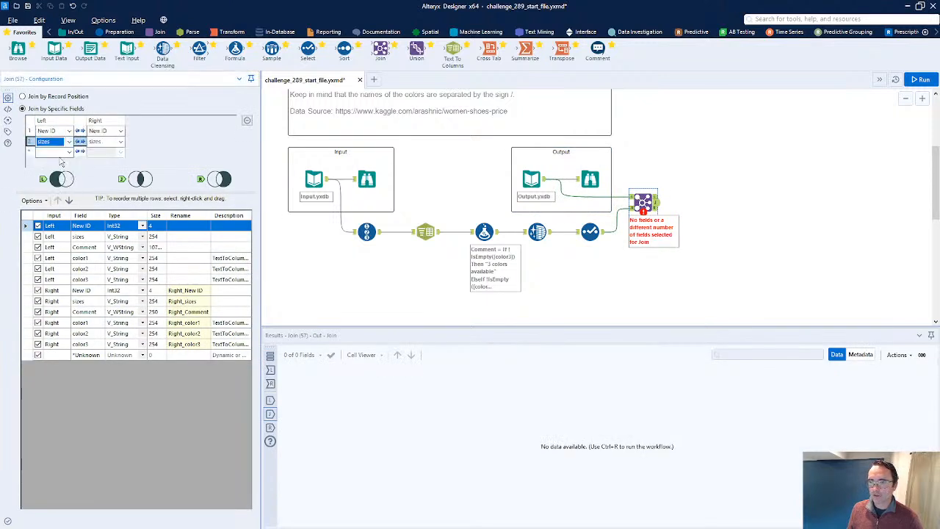
click(58, 152)
click(62, 169)
click(65, 162)
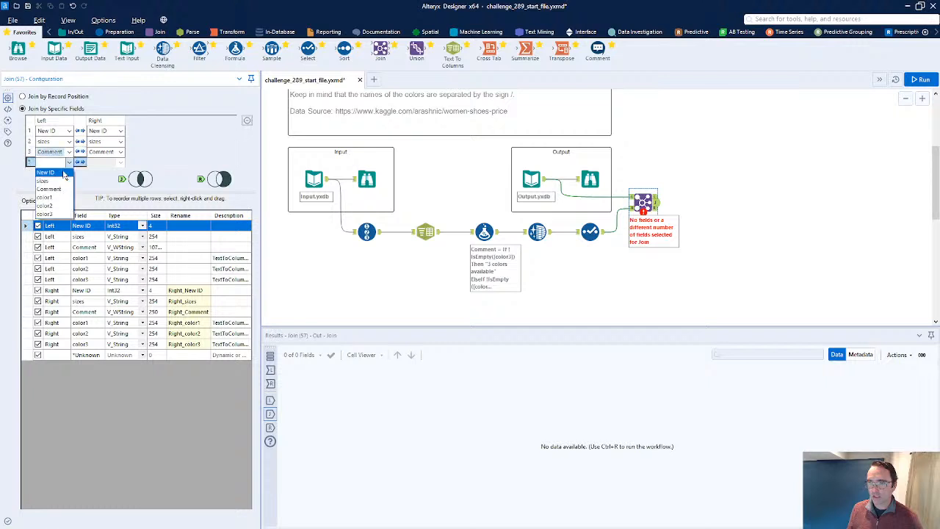
click(62, 180)
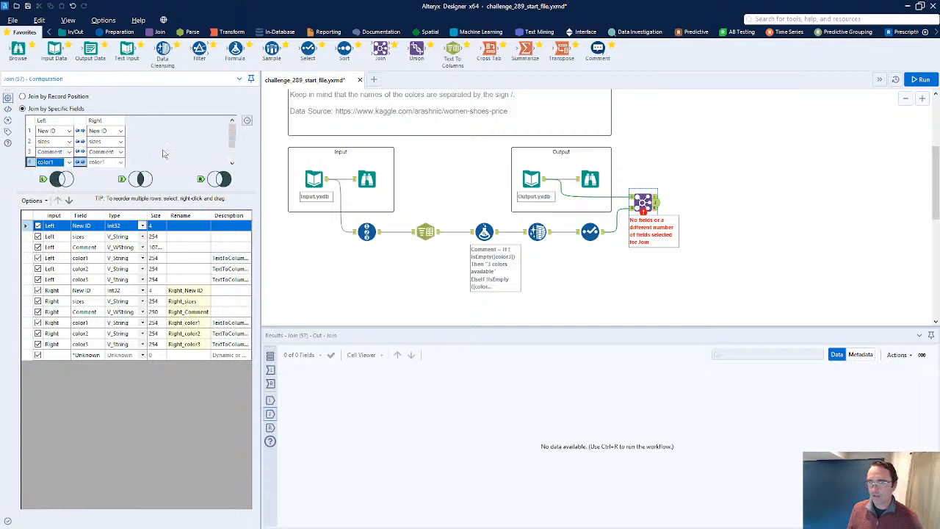
scroll(171, 153, down, 1)
click(65, 152)
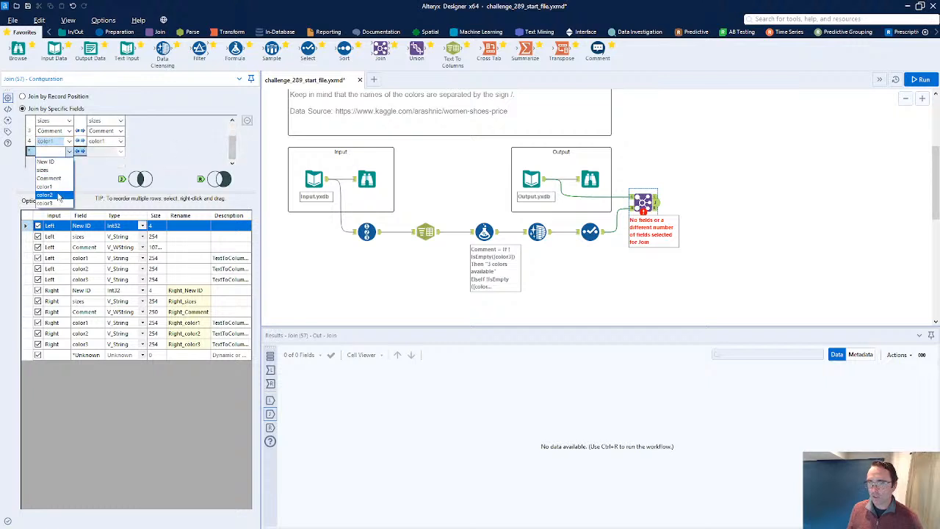
click(55, 196)
click(65, 162)
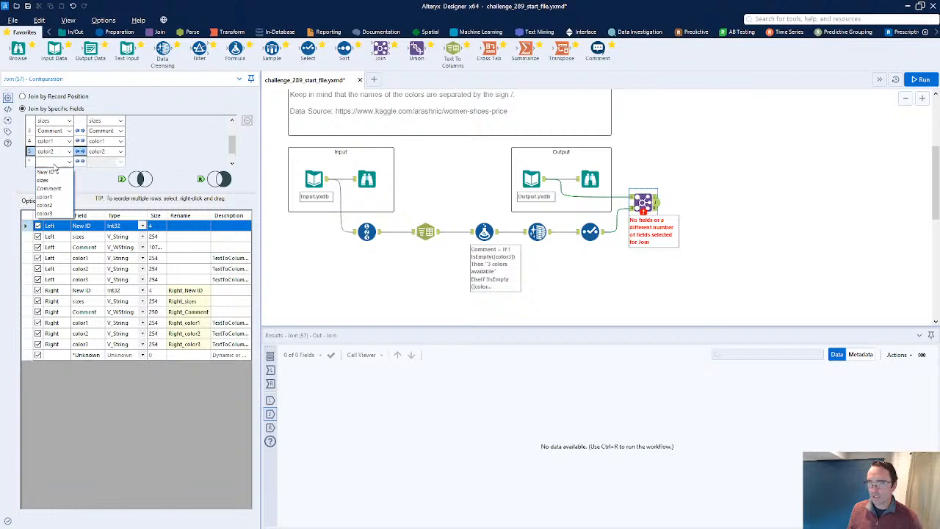
click(55, 215)
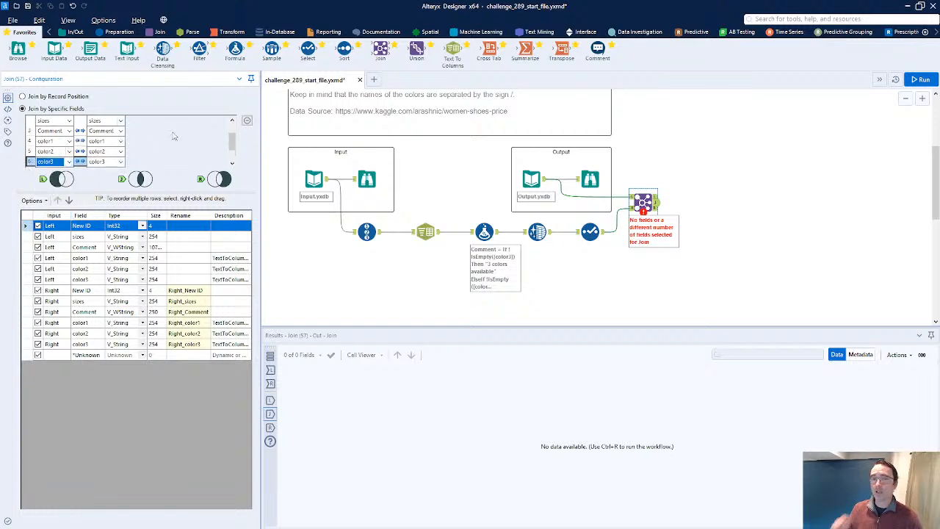
Run the workflow and inspect the Join's left, joined and right outputs for unmatched records
key(ctrl+r)
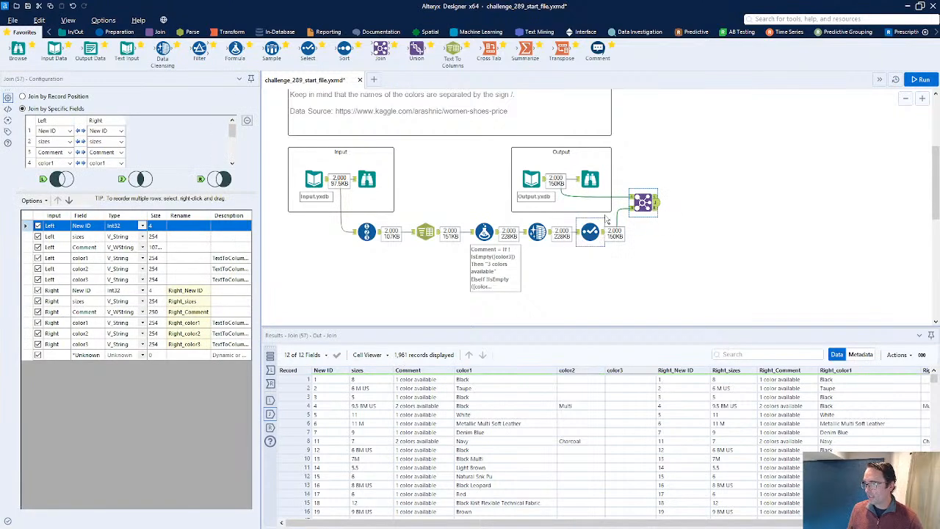
click(655, 197)
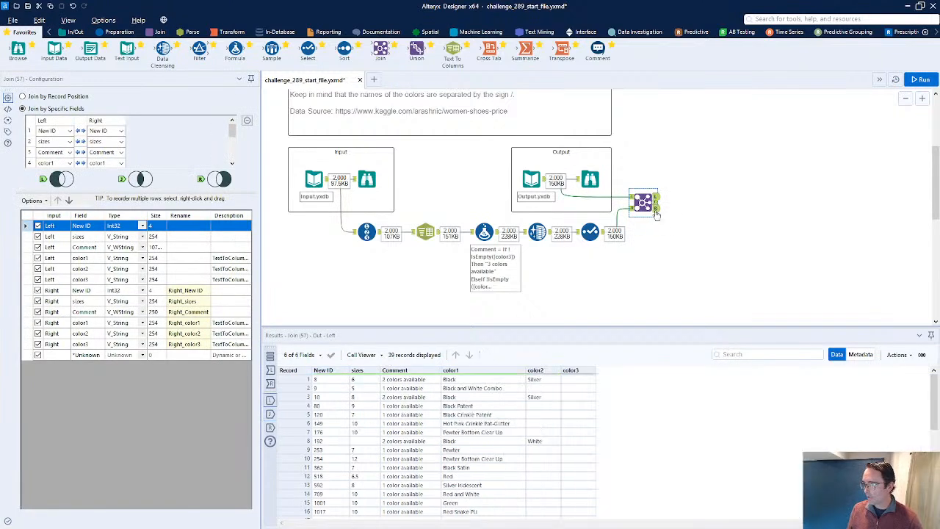
click(294, 380)
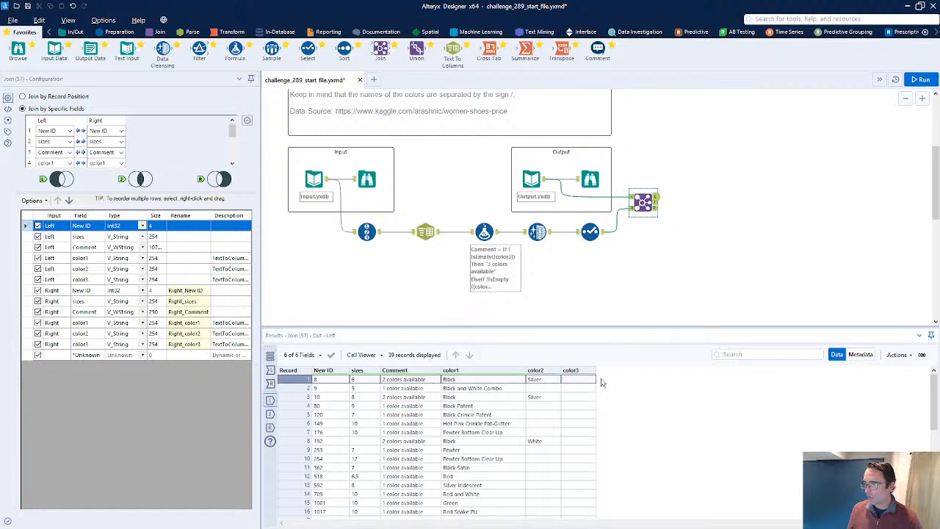
click(656, 208)
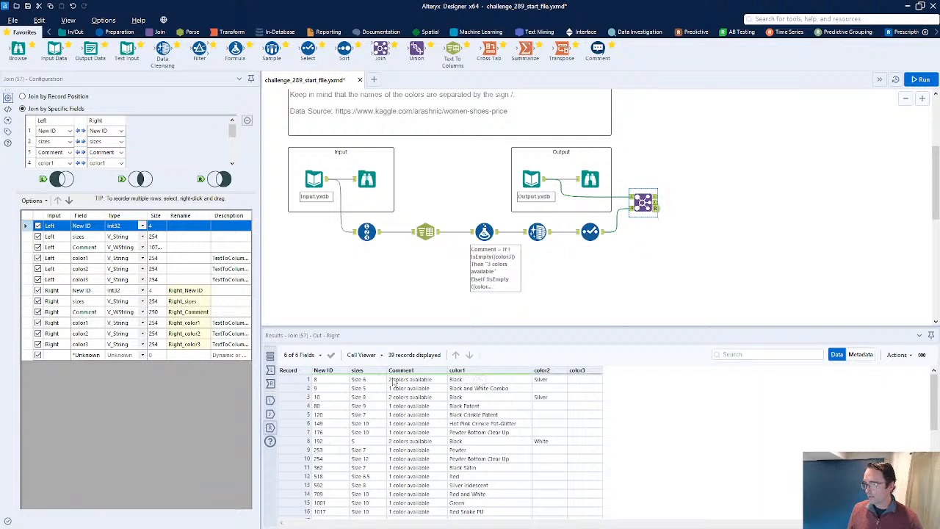
click(656, 204)
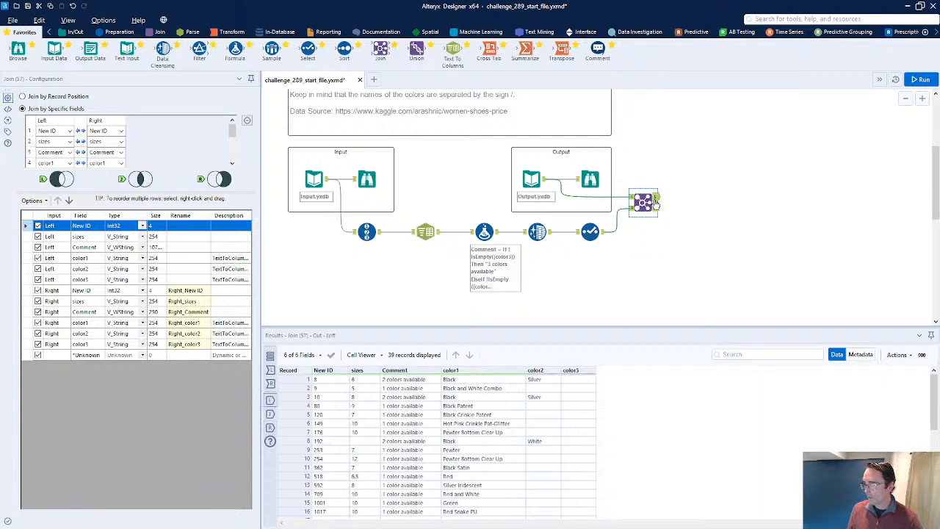
click(656, 209)
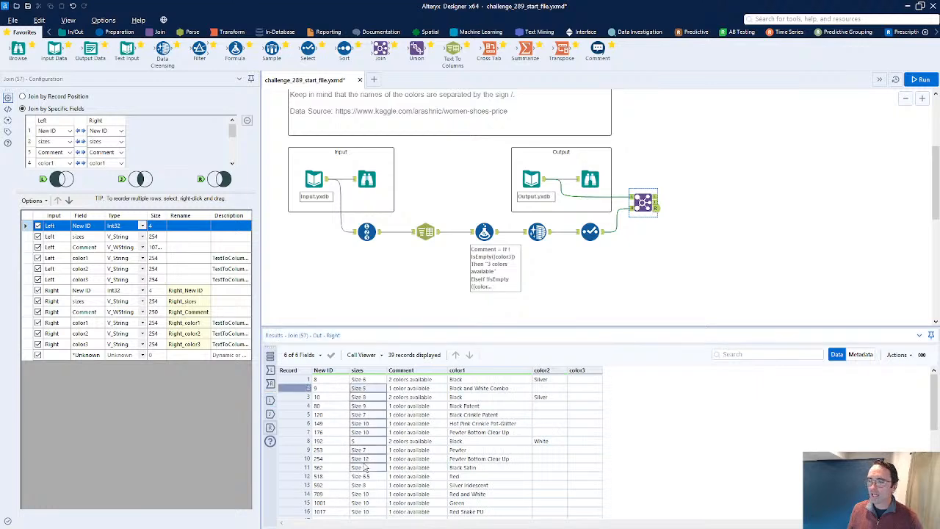
click(657, 204)
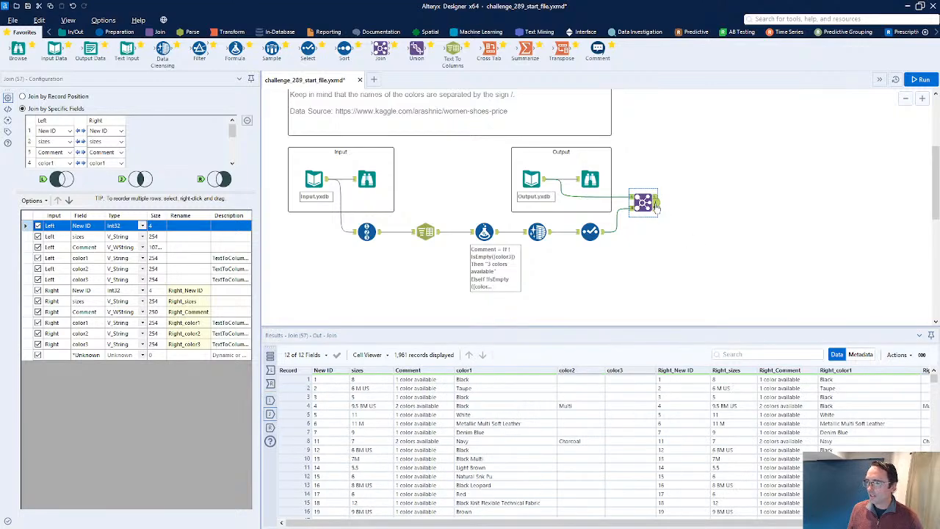
click(657, 209)
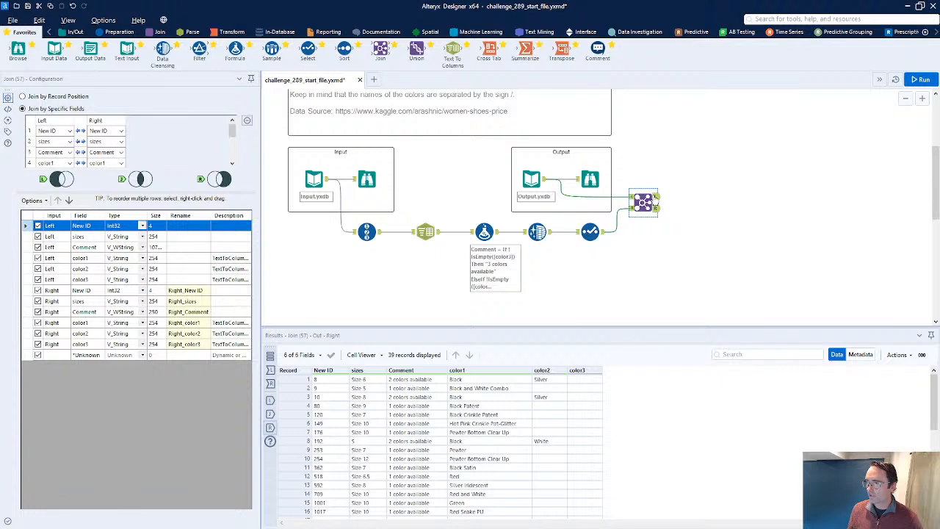
click(655, 199)
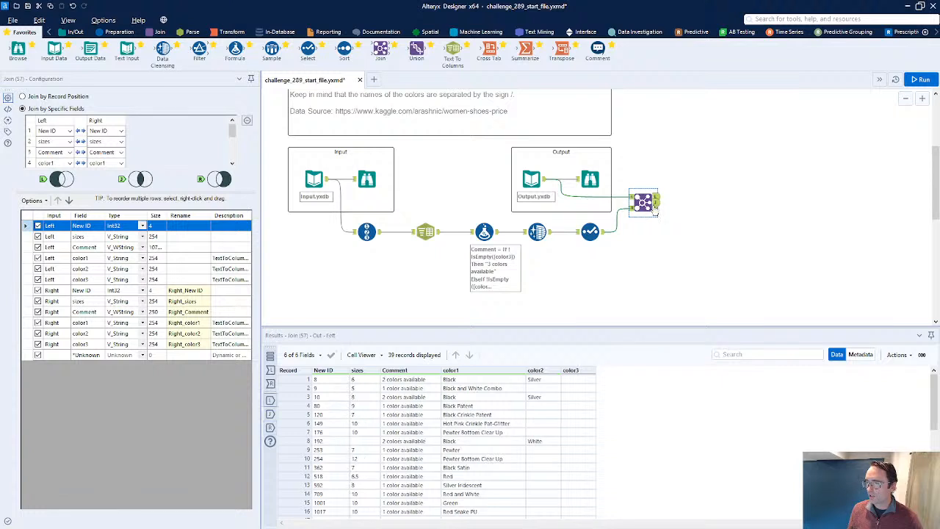
click(657, 210)
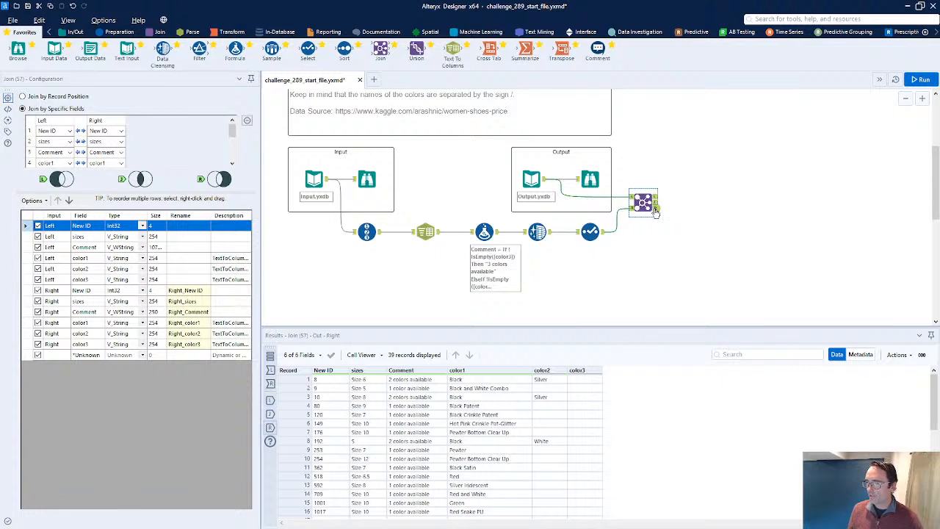
Compare the sizes values in the Join's unmatched left and right outputs and in the Formula tool's incoming data
click(362, 381)
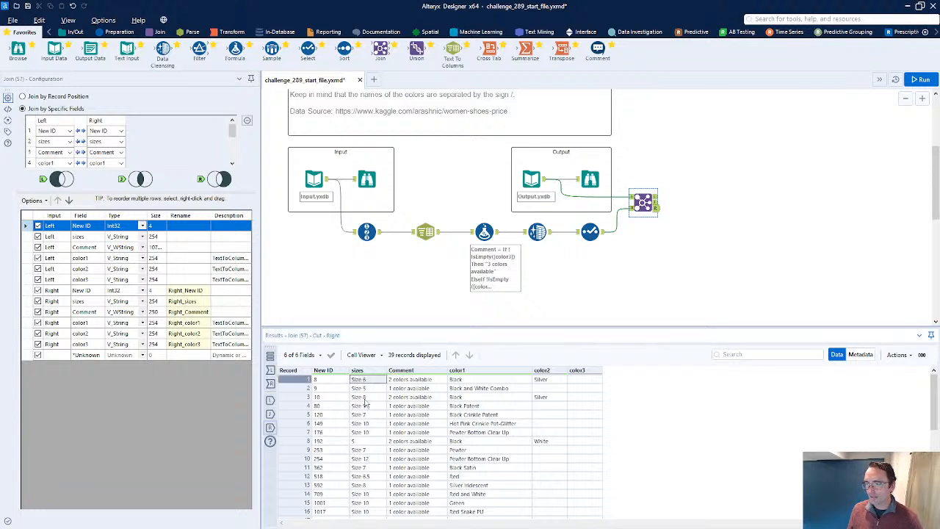
click(366, 442)
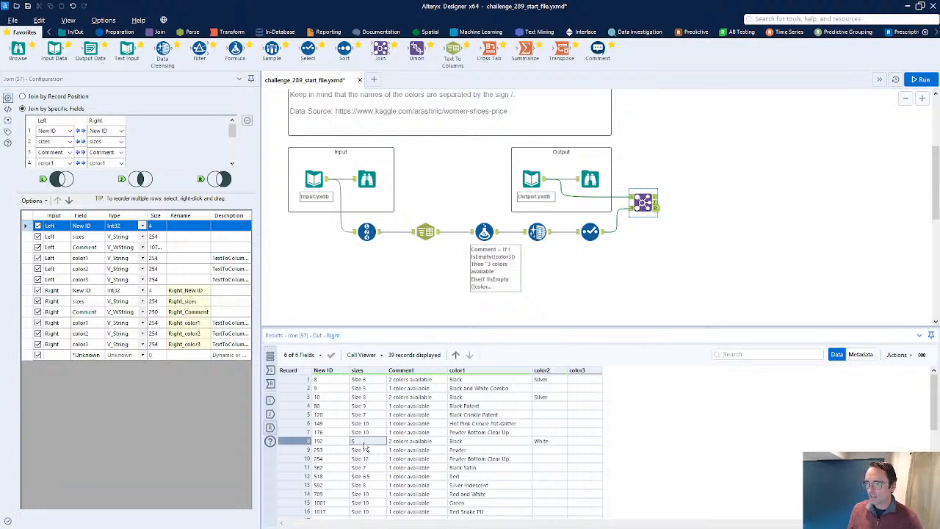
click(657, 195)
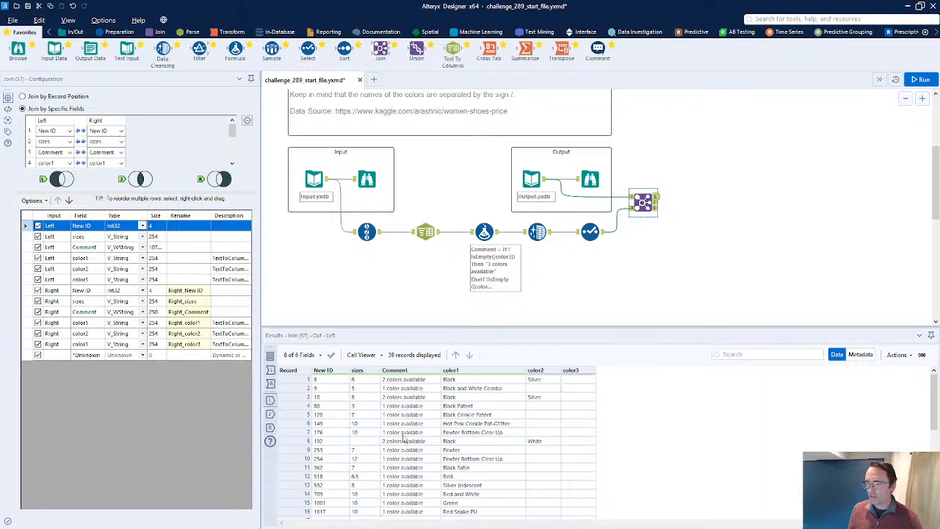
click(333, 441)
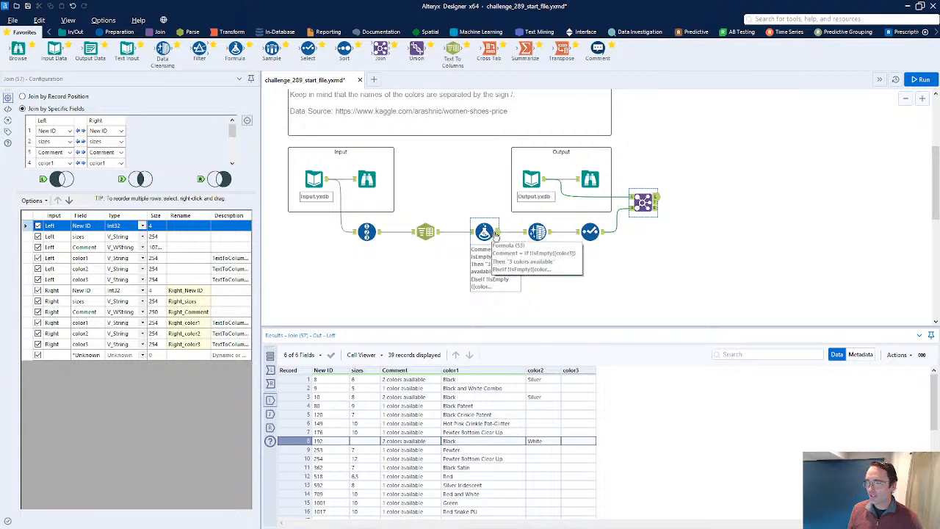
click(474, 232)
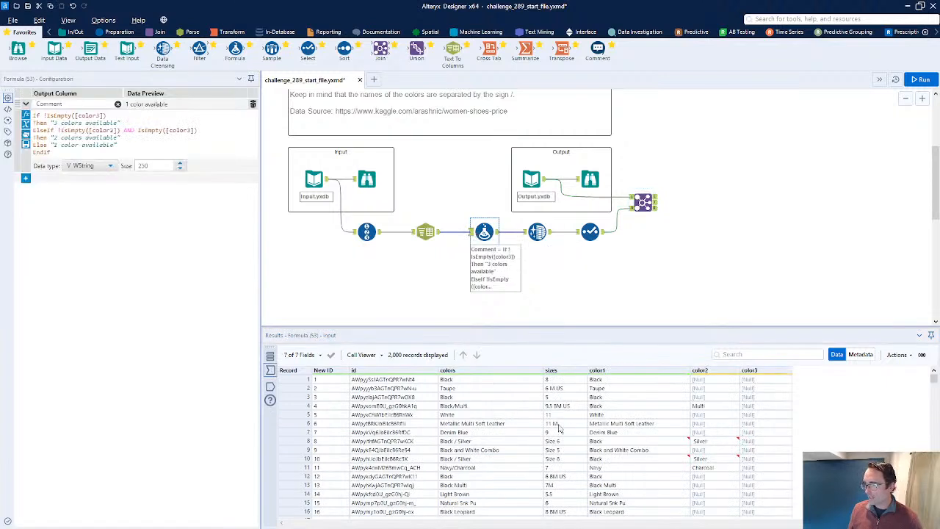
drag(563, 444, 568, 463)
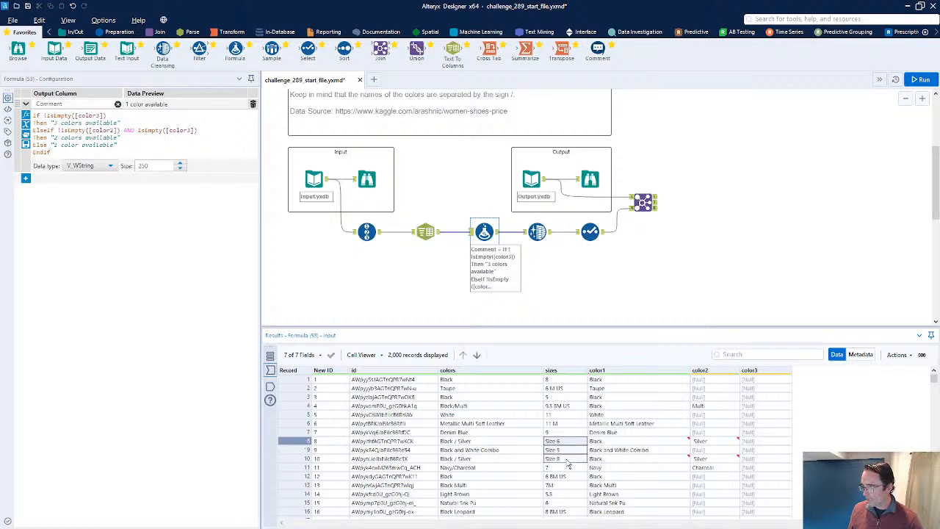
click(301, 441)
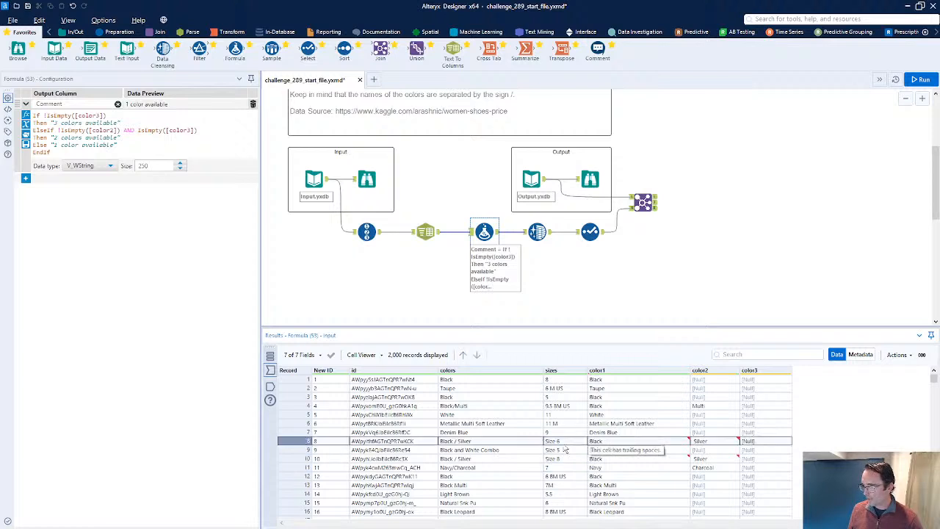
click(650, 206)
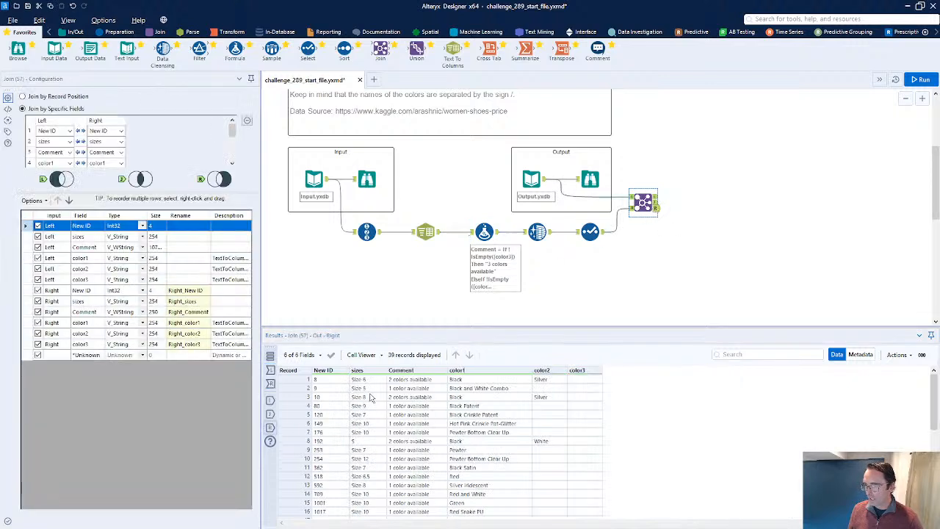
drag(367, 397, 369, 416)
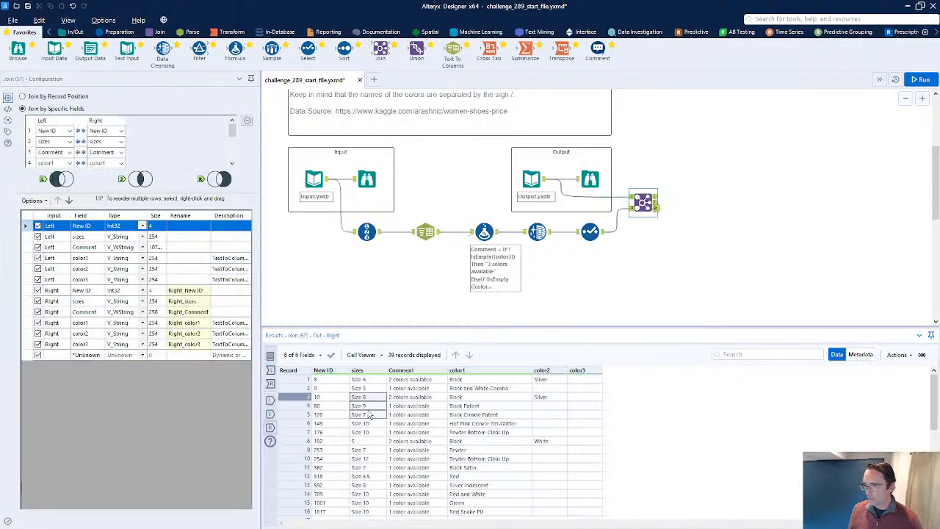
click(656, 197)
drag(358, 406, 360, 467)
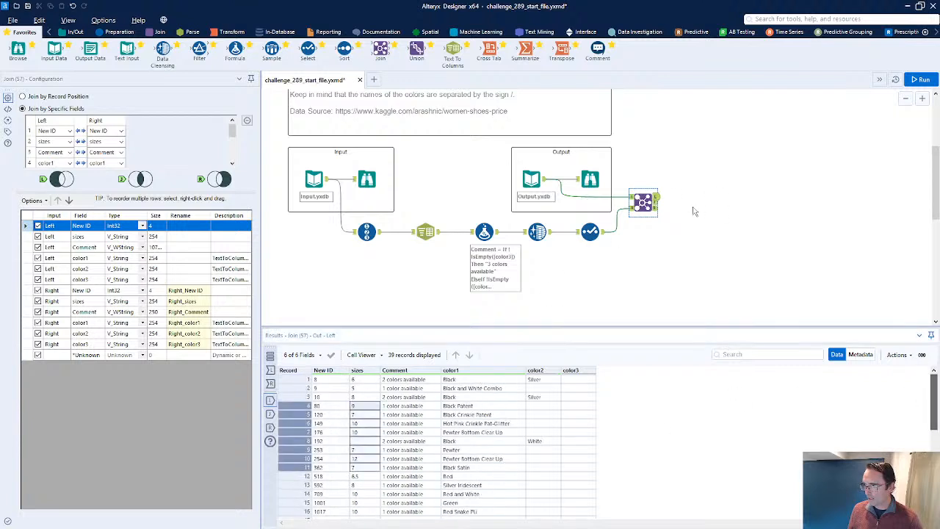
click(655, 212)
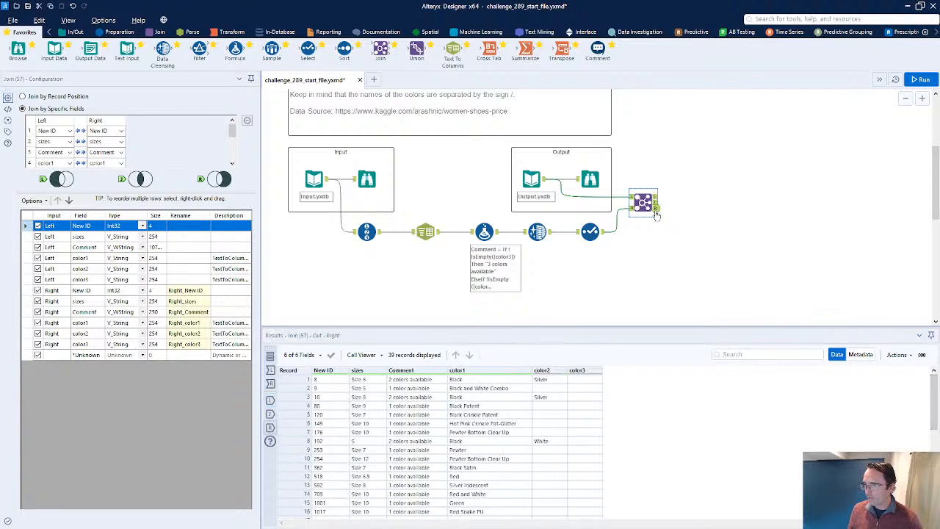
click(361, 441)
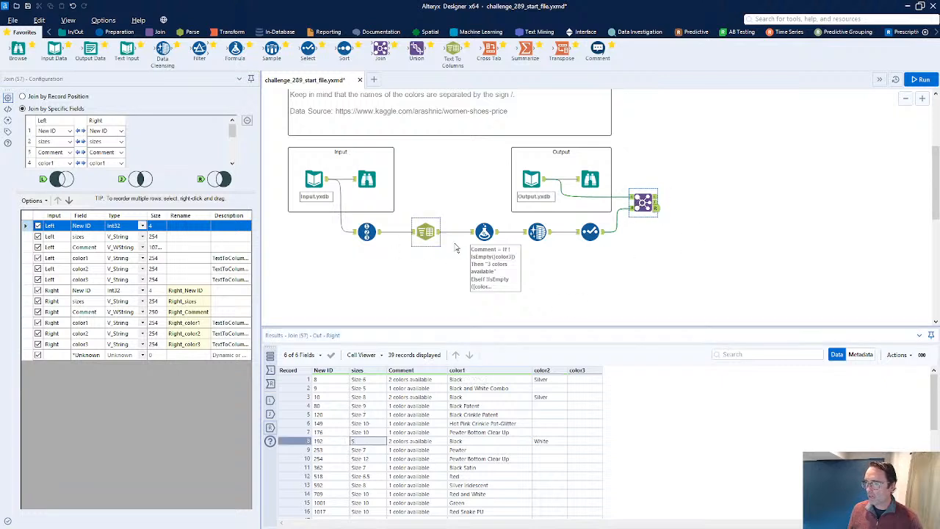
Add a Formula expression that updates sizes with Replace([sizes], "Size ", "") and run the workflow
click(483, 233)
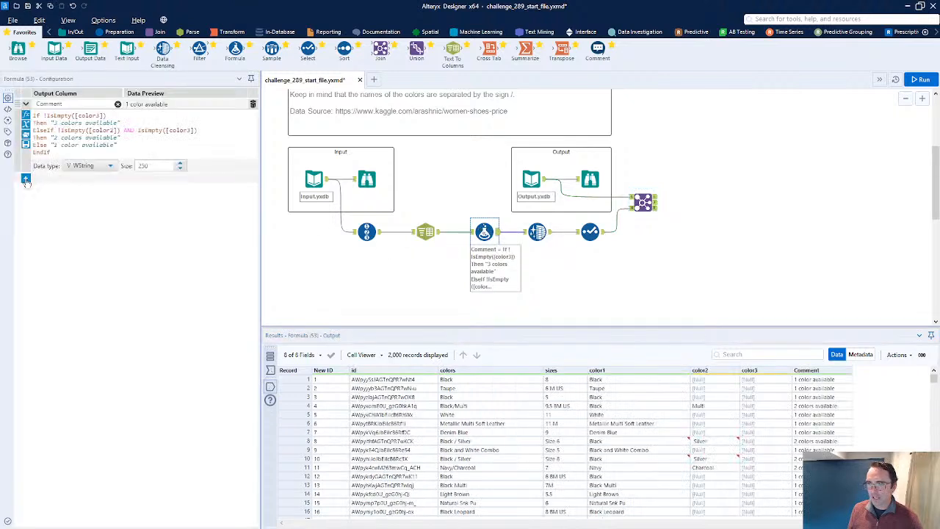
click(26, 178)
click(73, 179)
click(59, 239)
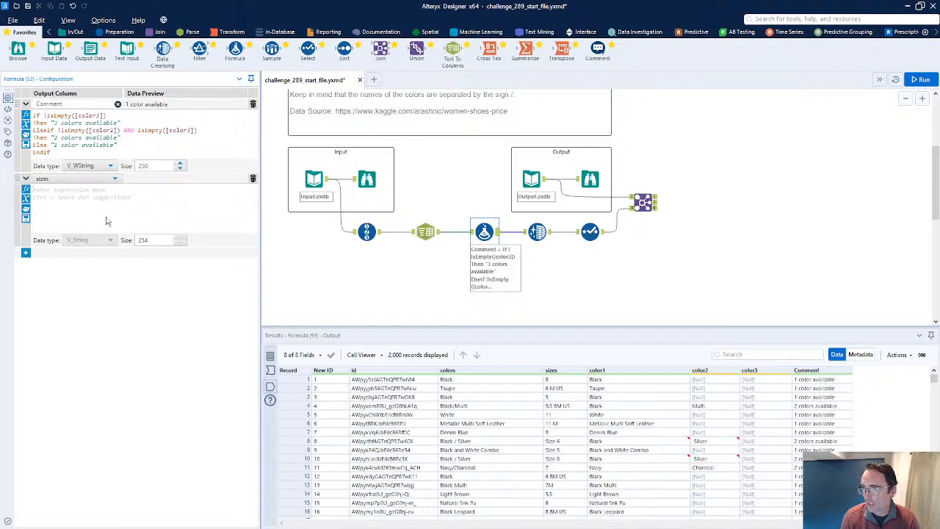
text(Rep)
key(Up)
key(Up)
key(Up)
key(Return)
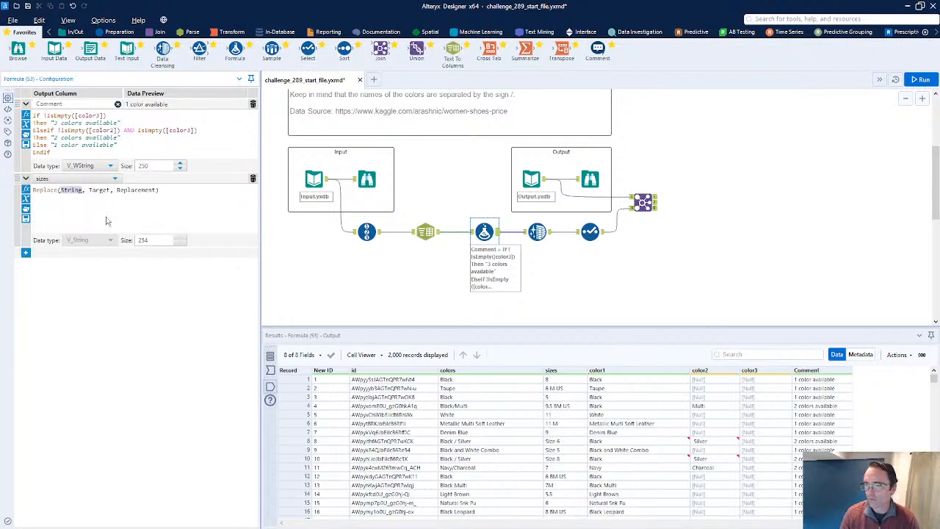
text([sizes])
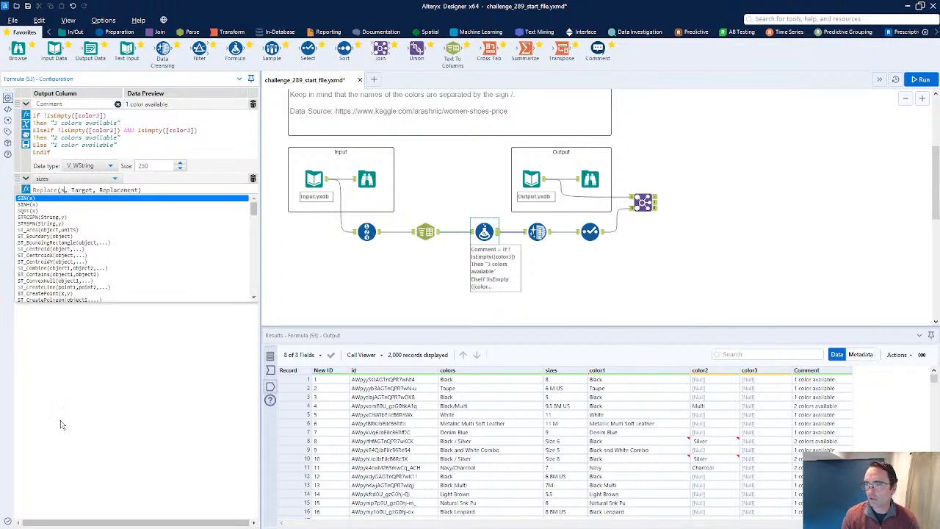
key(Return)
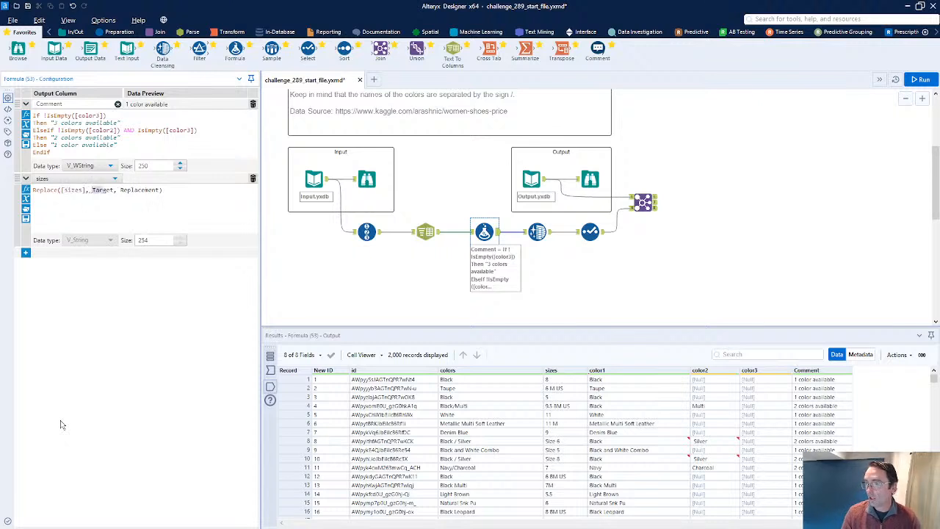
text(")
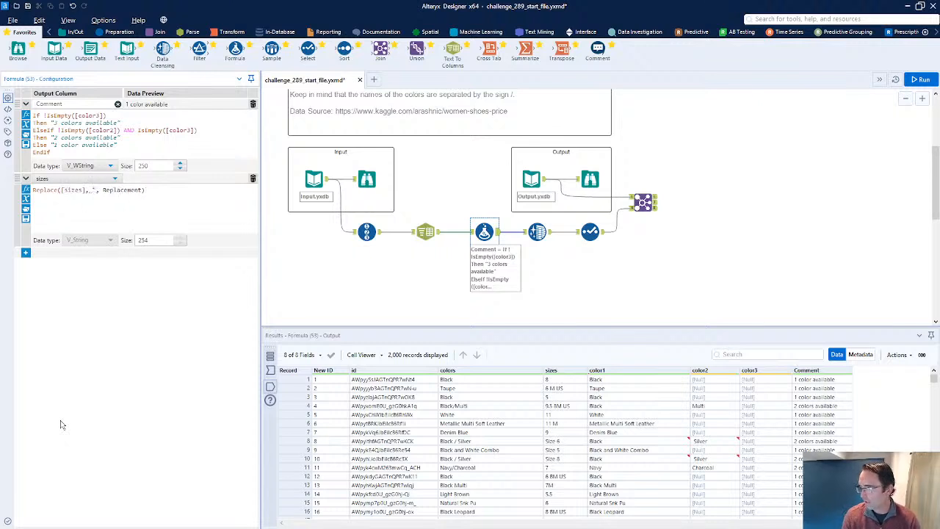
text(Size)
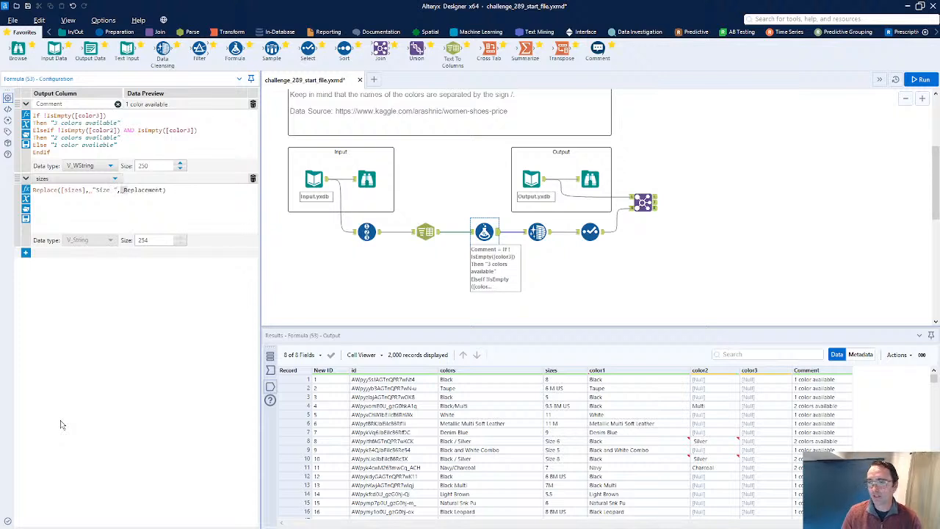
key(BackSpace)
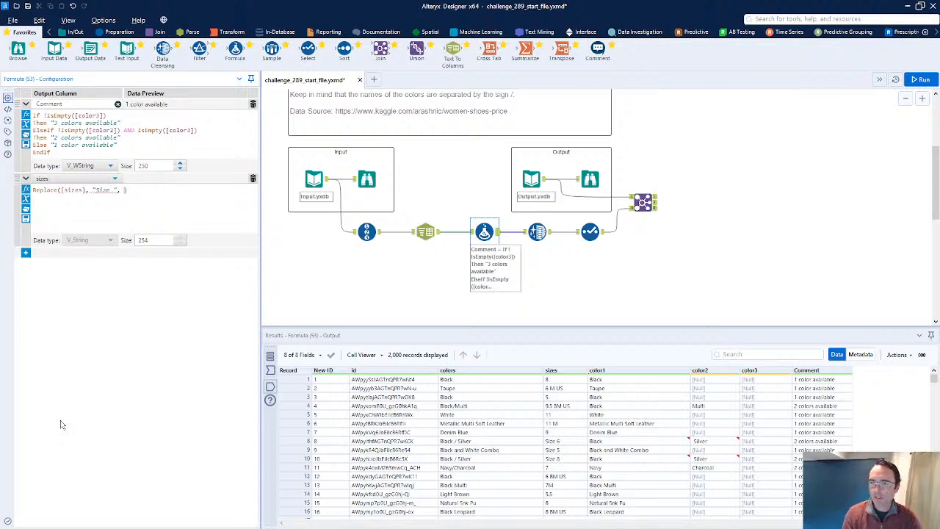
text("")
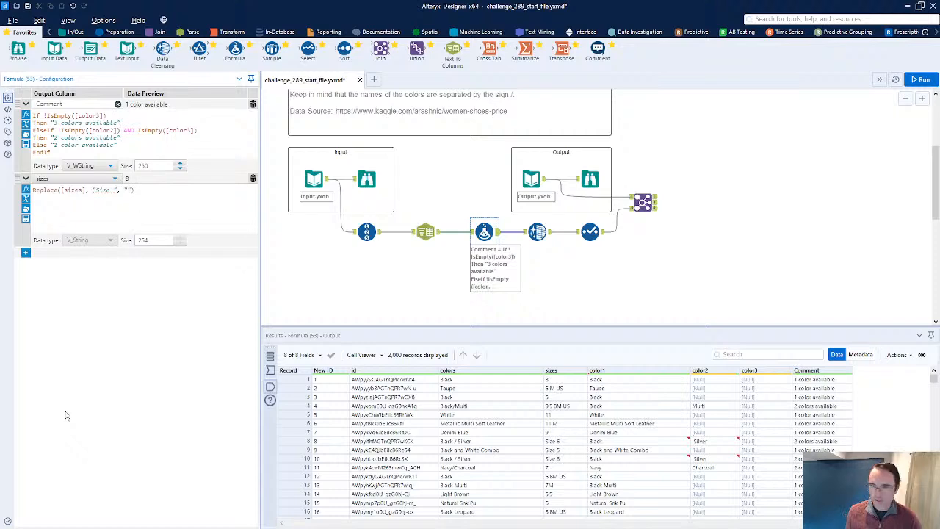
key(ctrl+r)
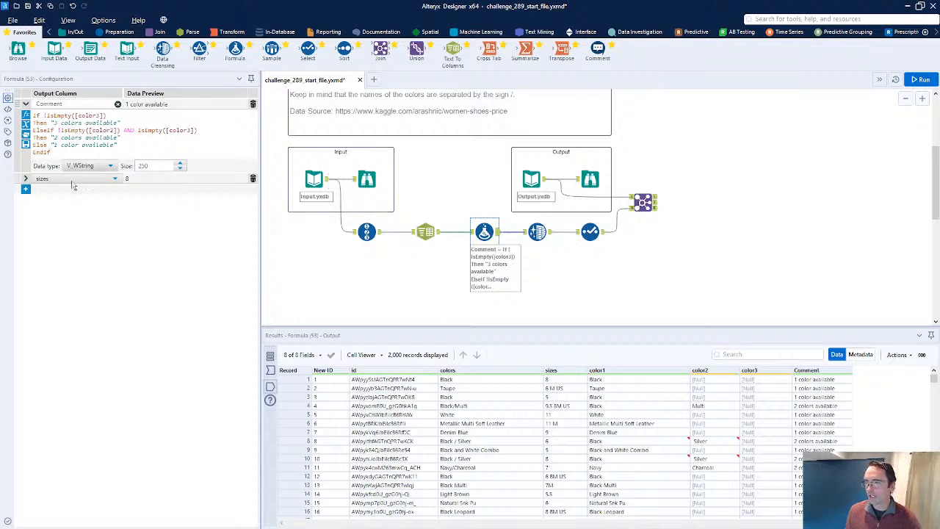
Rerun the workflow and inspect the Formula output and the Join's left and right unmatched records
click(26, 179)
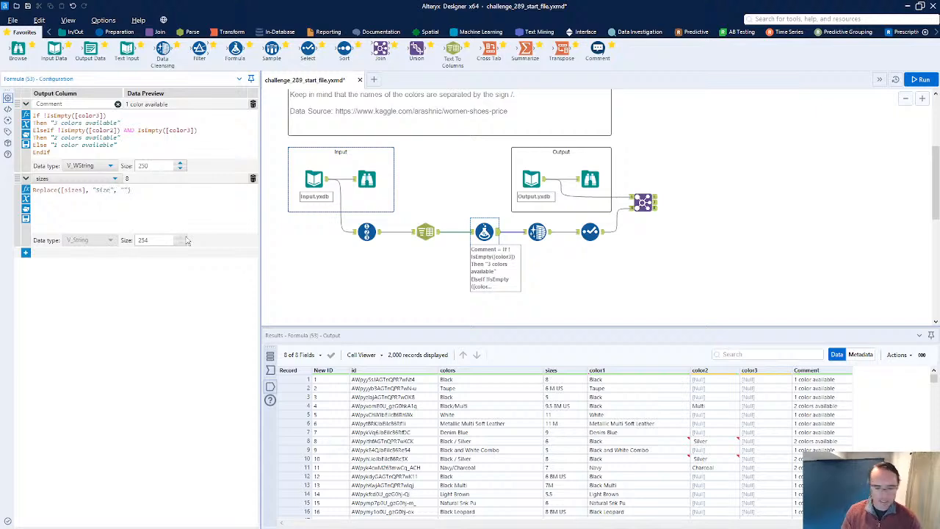
key(ctrl+r)
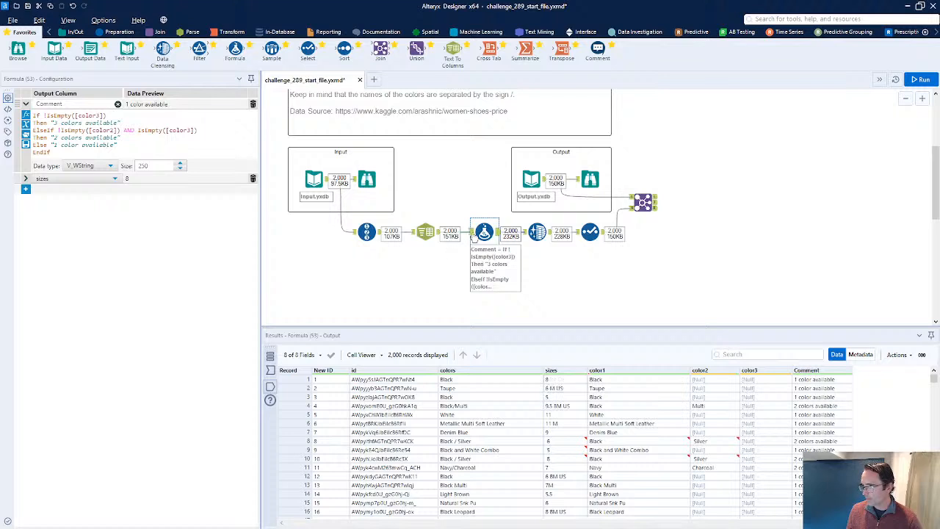
click(473, 235)
drag(556, 442, 557, 460)
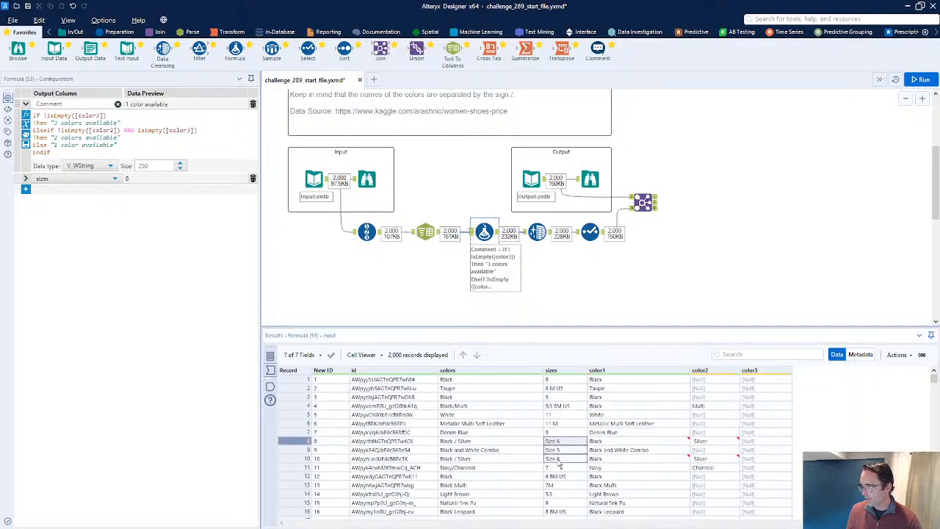
click(497, 233)
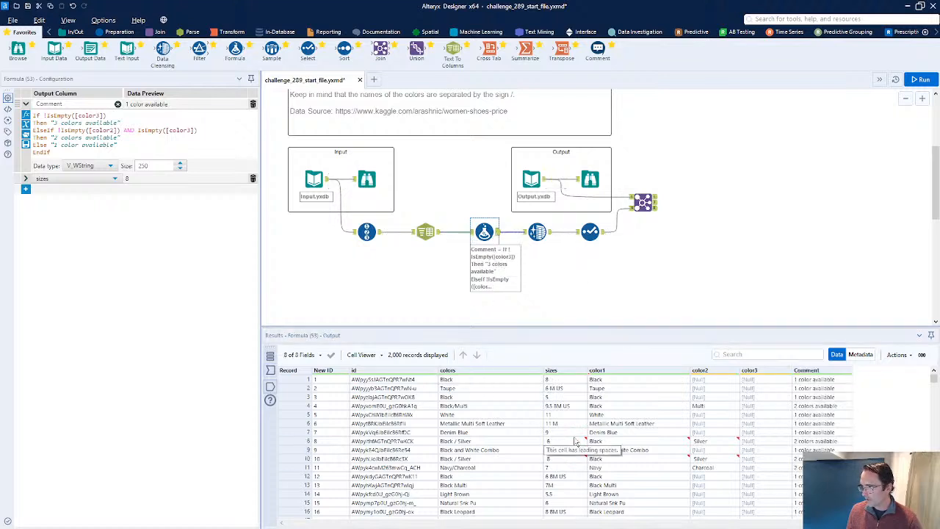
click(543, 231)
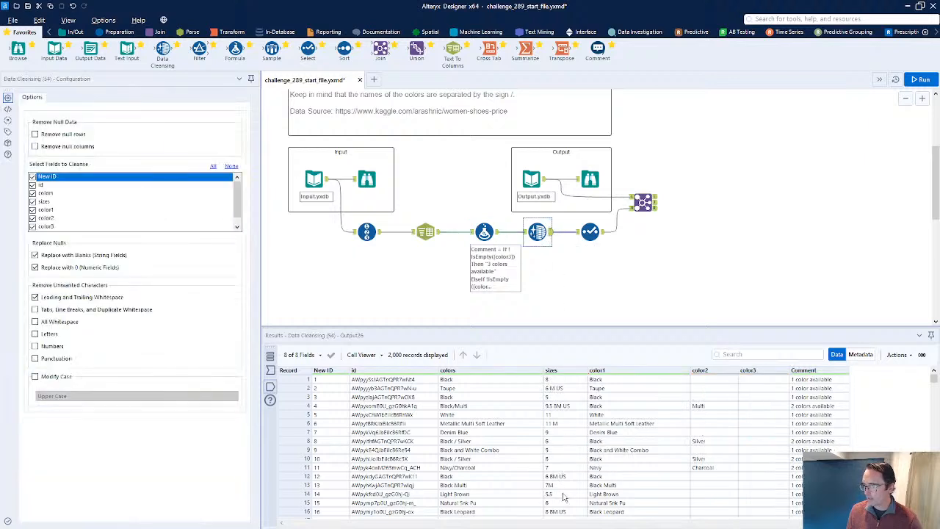
click(652, 207)
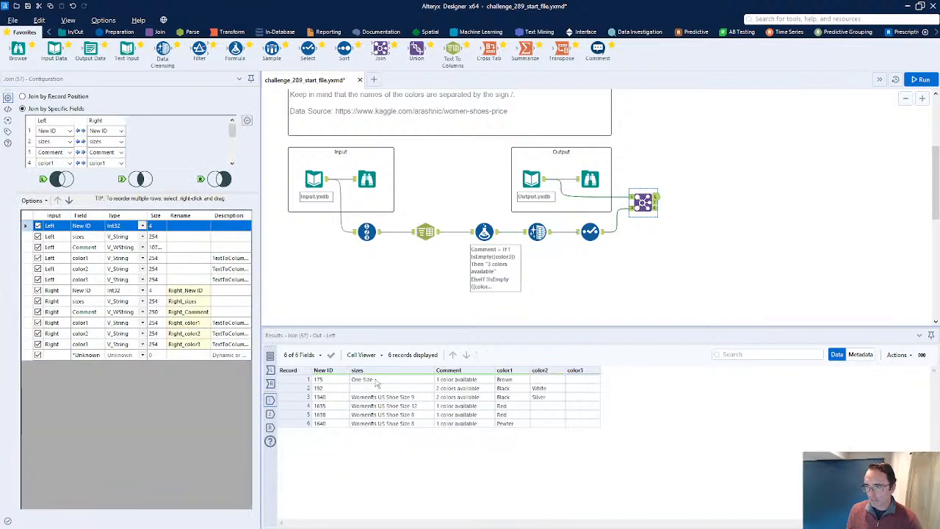
drag(376, 383, 382, 429)
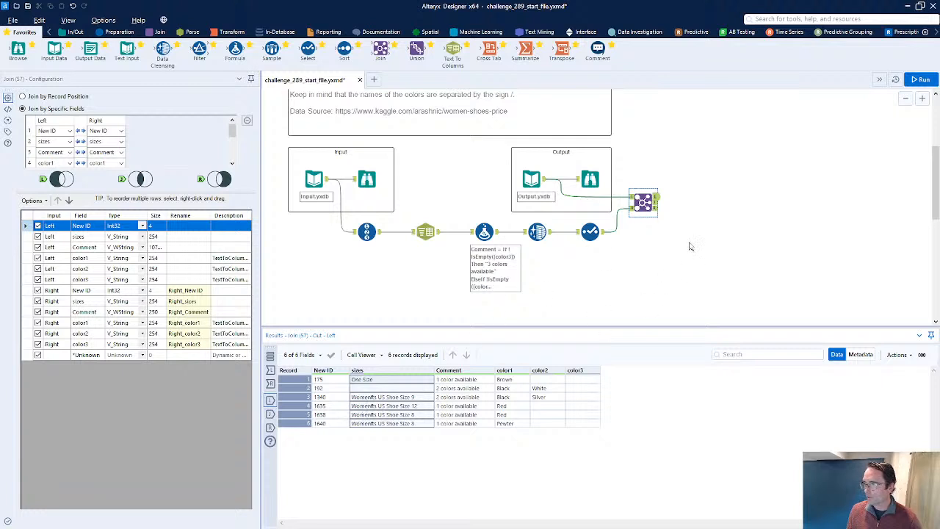
click(656, 210)
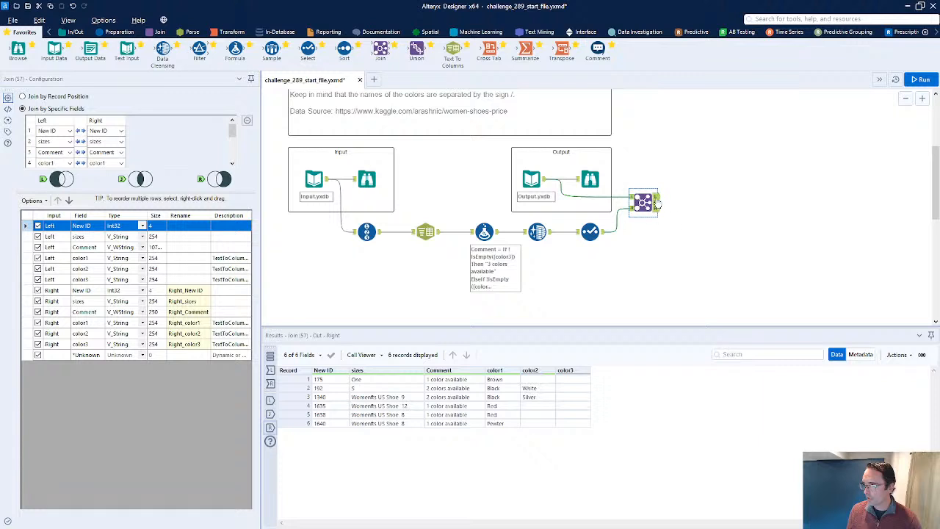
click(657, 199)
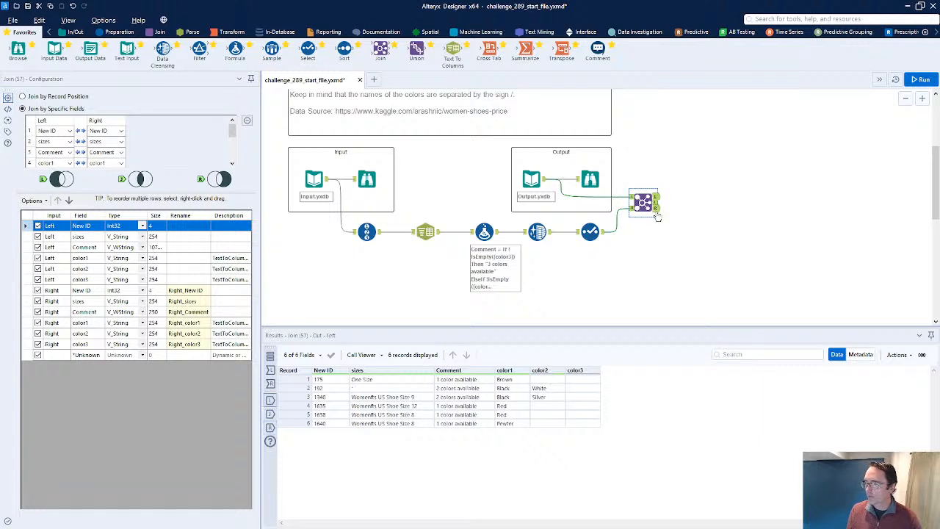
drag(411, 397, 407, 423)
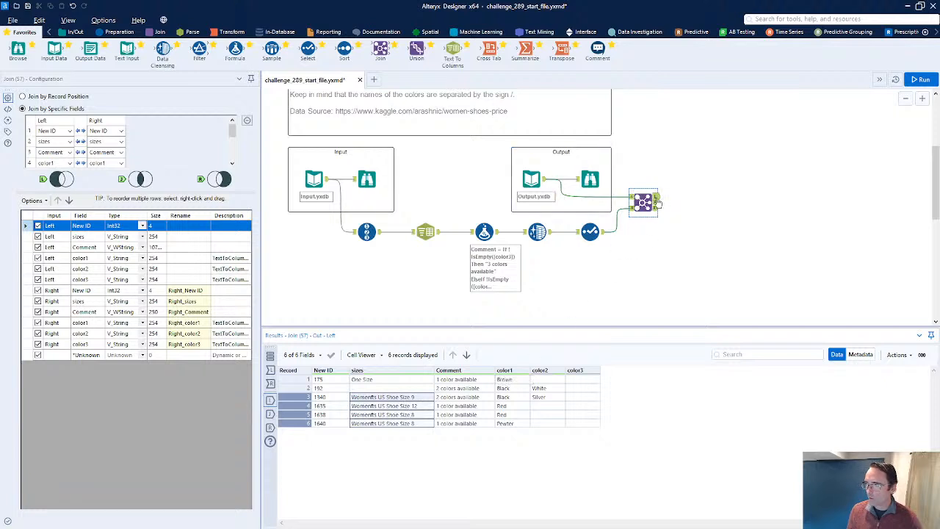
click(409, 416)
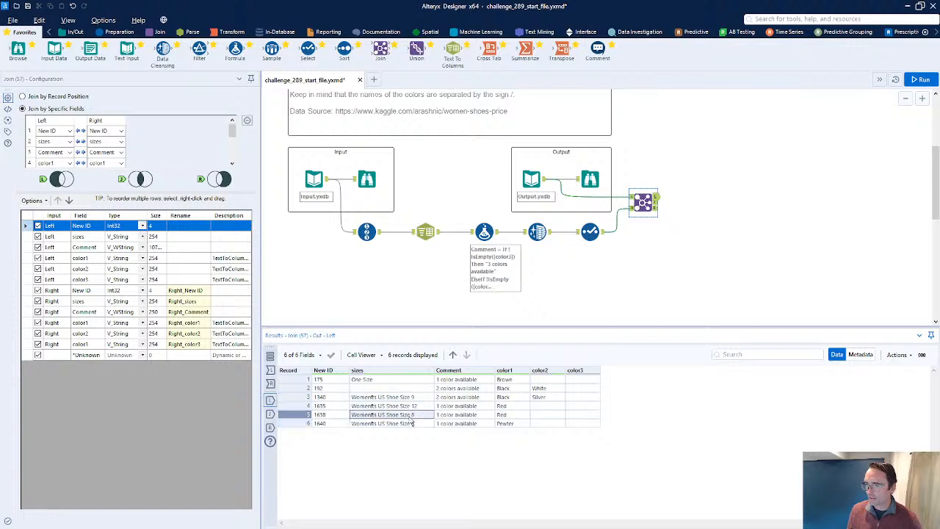
drag(412, 398, 408, 427)
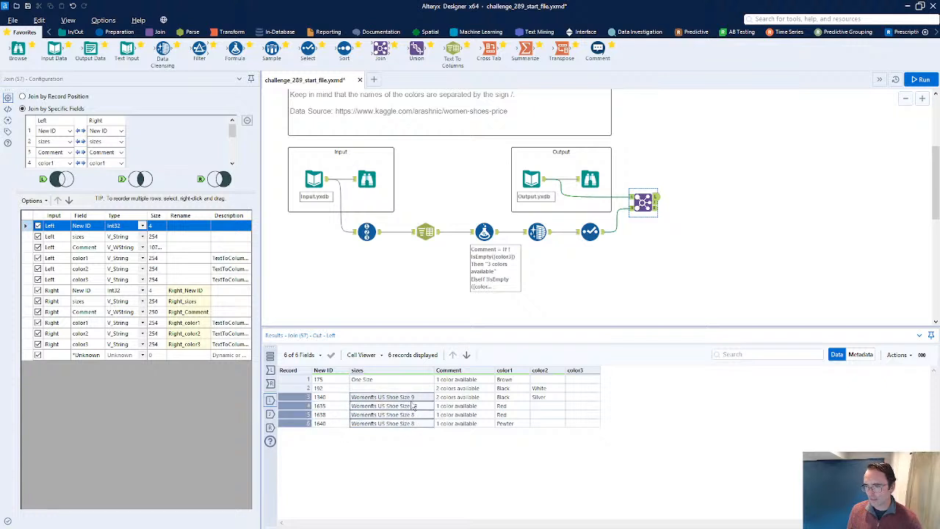
click(655, 209)
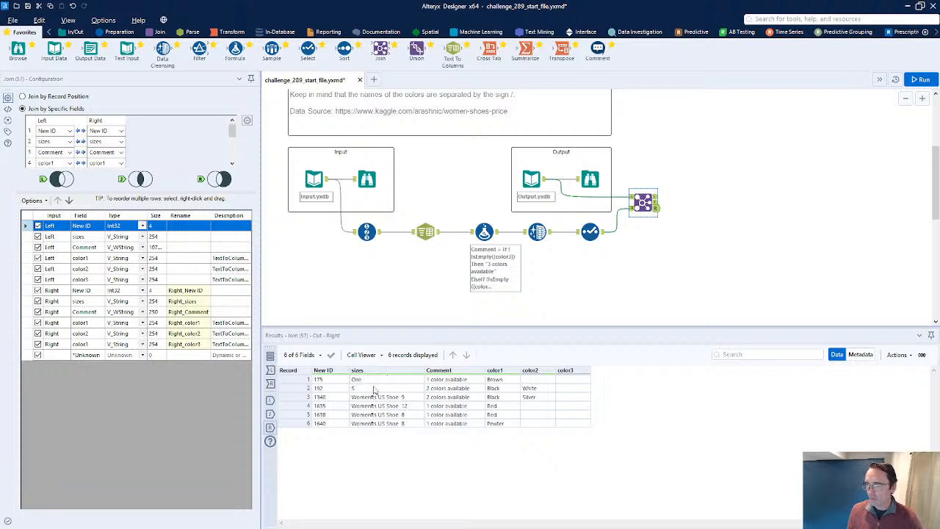
After checking the Join's unmatched sizes values, change the Formula's sizes expression to TrimLeft([sizes], "Size") and run the workflow
click(657, 200)
click(370, 389)
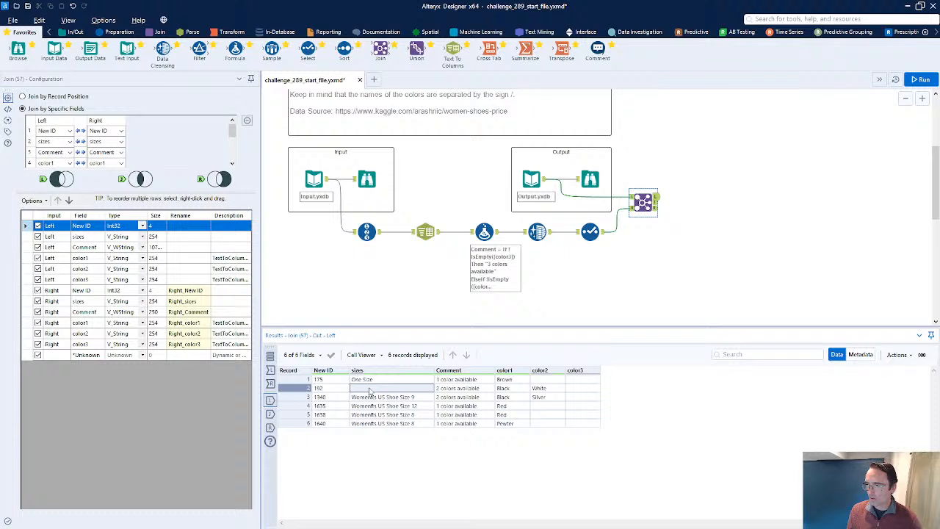
click(299, 387)
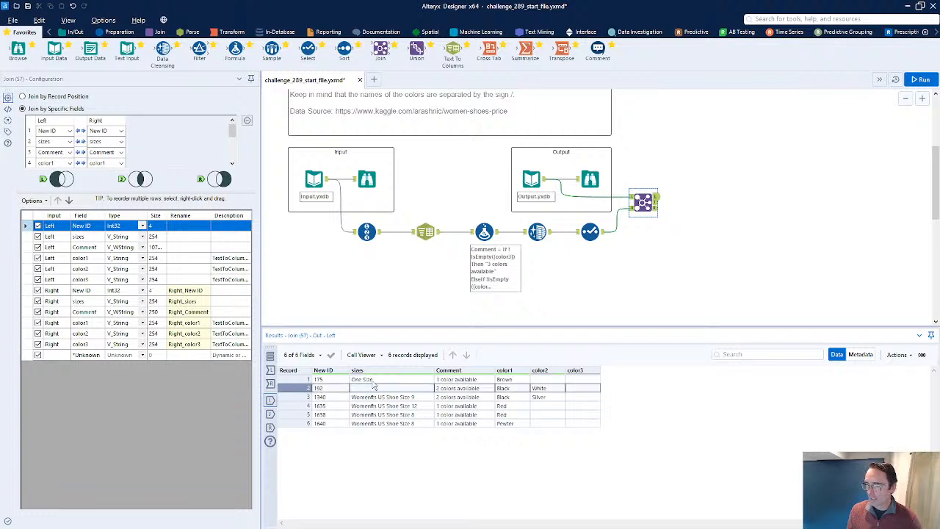
click(656, 208)
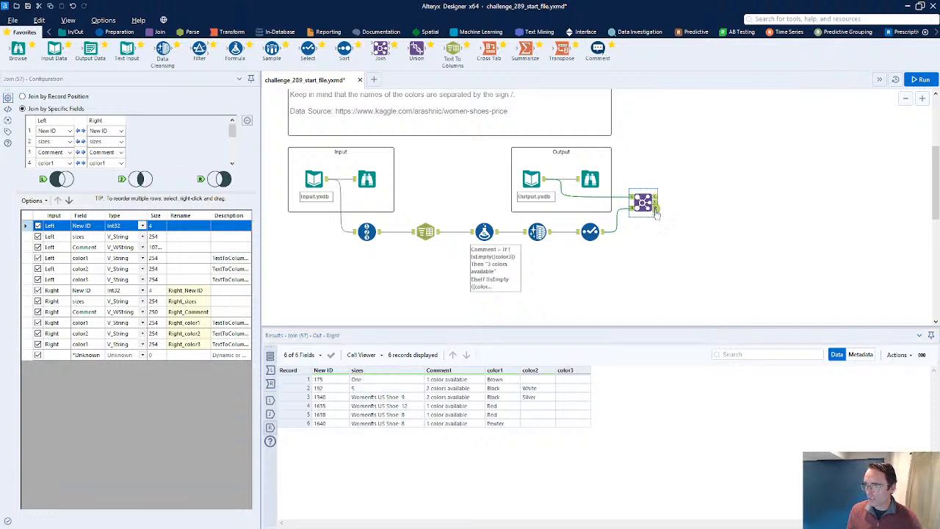
click(656, 198)
click(485, 236)
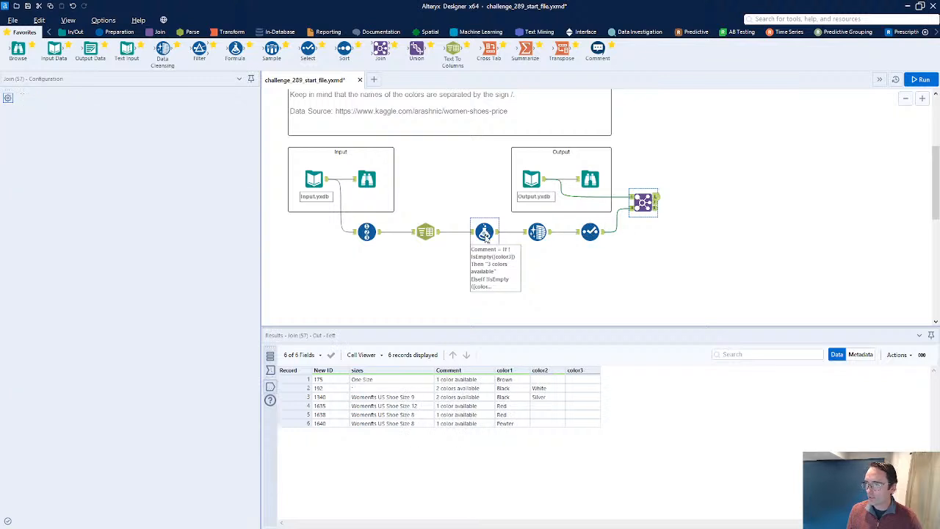
click(22, 179)
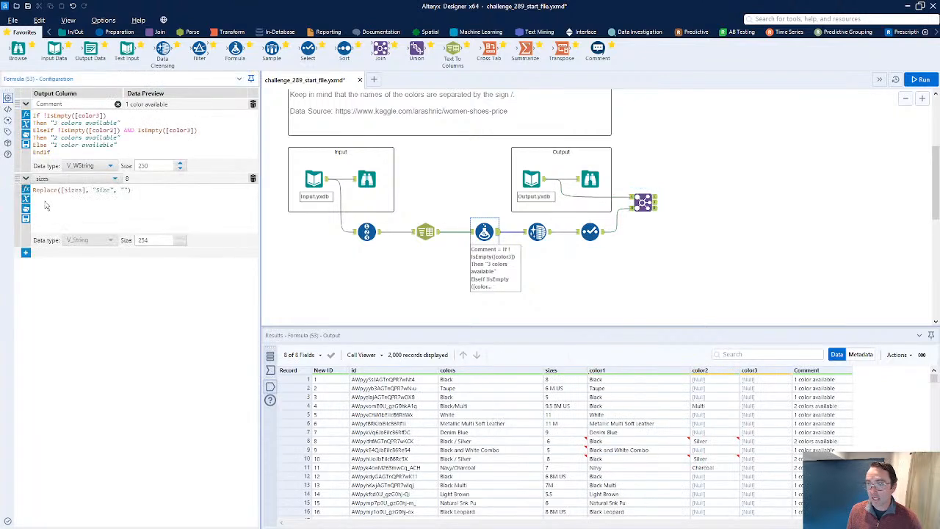
double_click(58, 191)
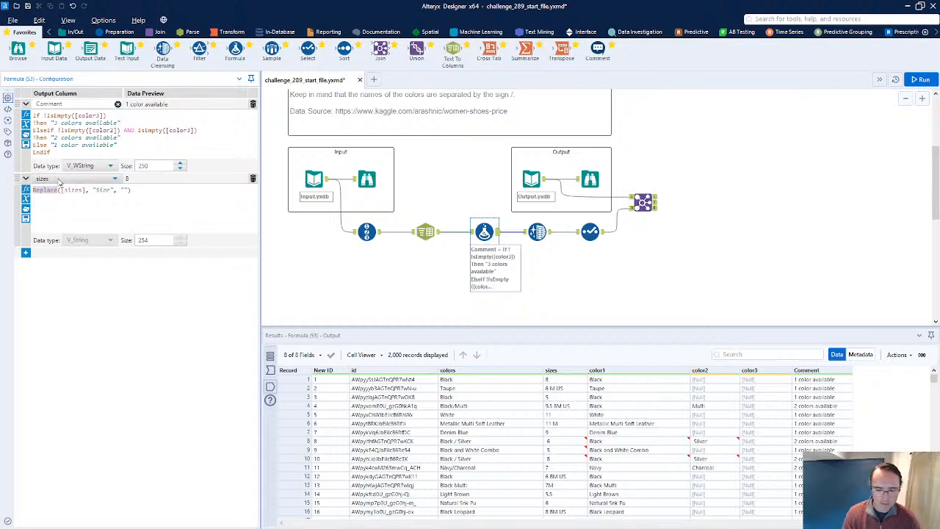
text(TrimLeft(String,y))
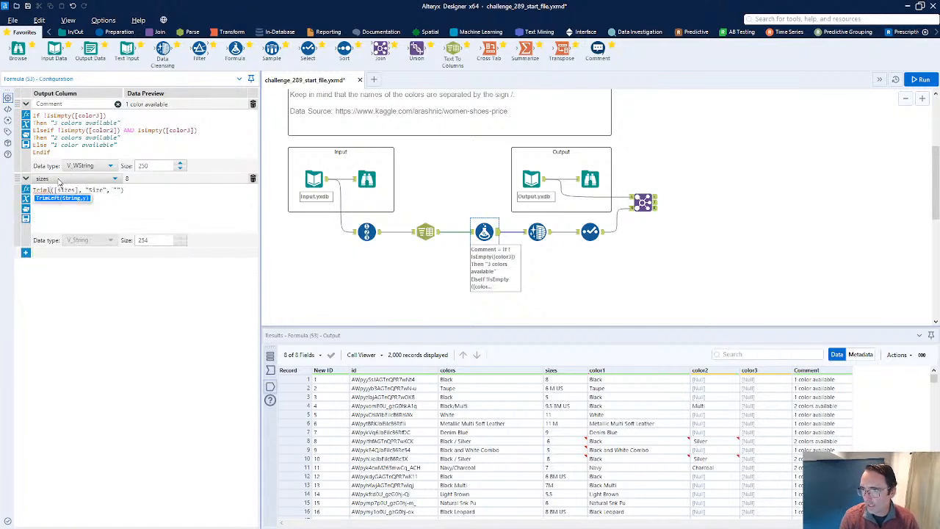
key(Tab)
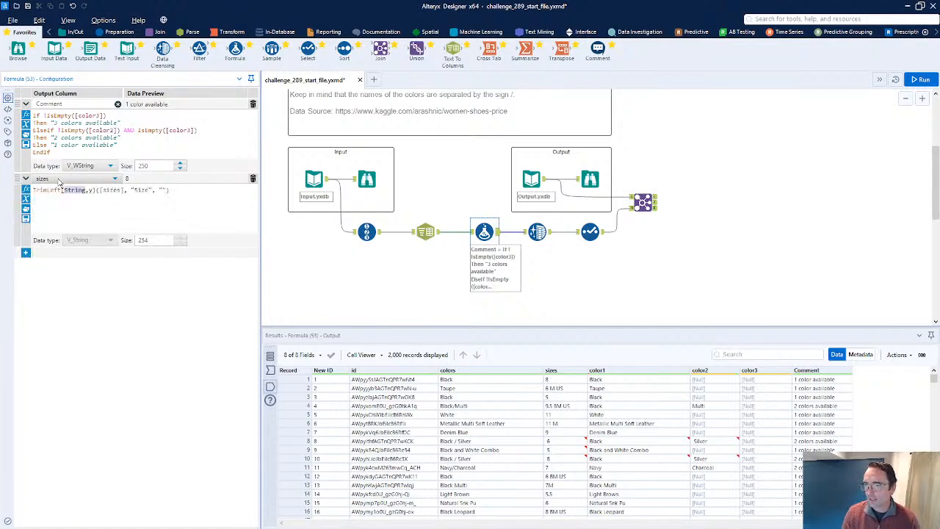
key(Delete)
key(Delete)
key(Delete)
key(Delete)
key(Delete)
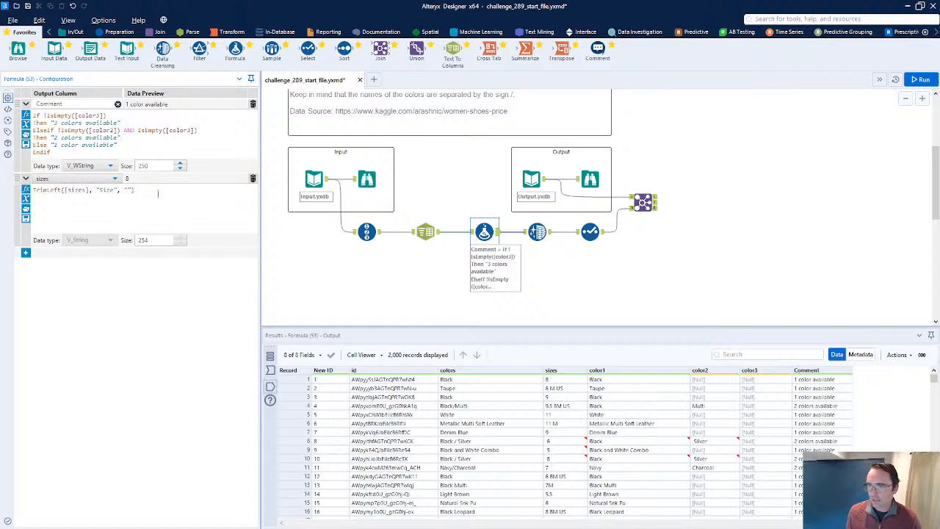
key(BackSpace)
key(BackSpace)
key(BackSpace)
key(BackSpace)
key(BackSpace)
key(BackSpace)
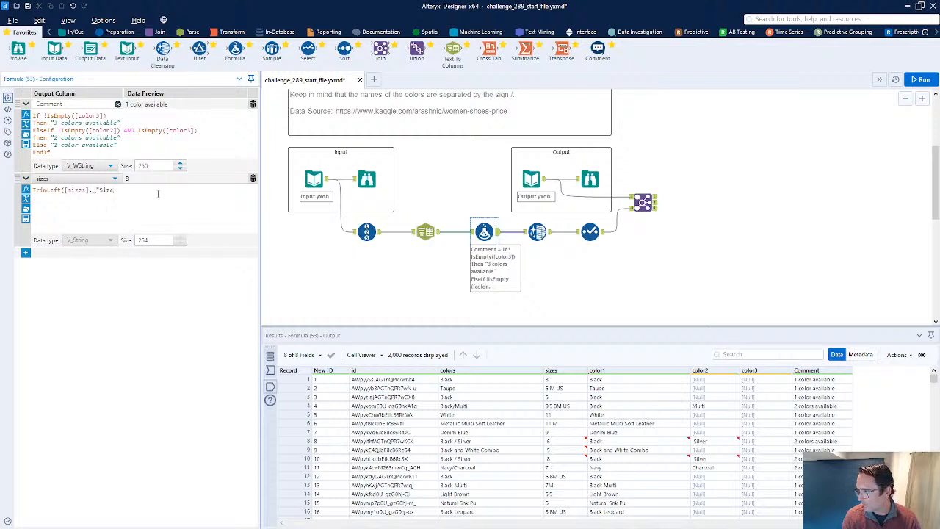
click(473, 232)
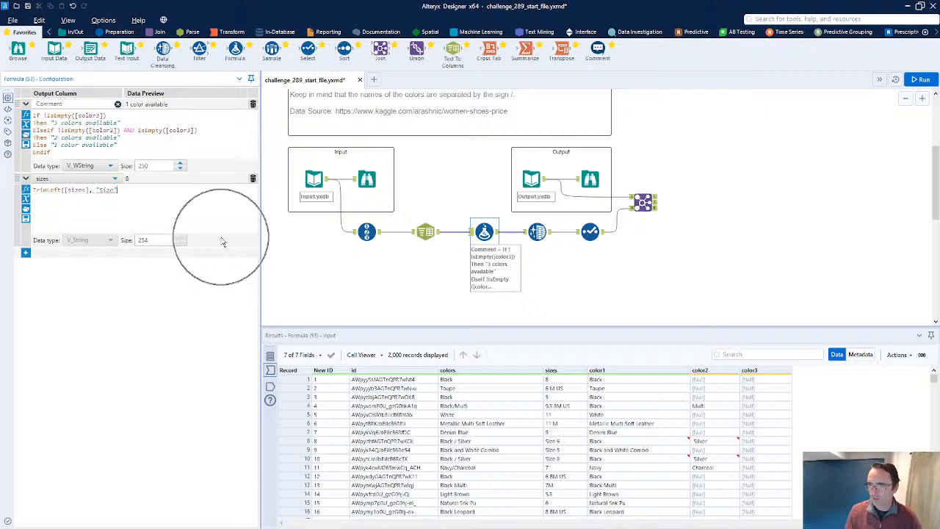
text("))
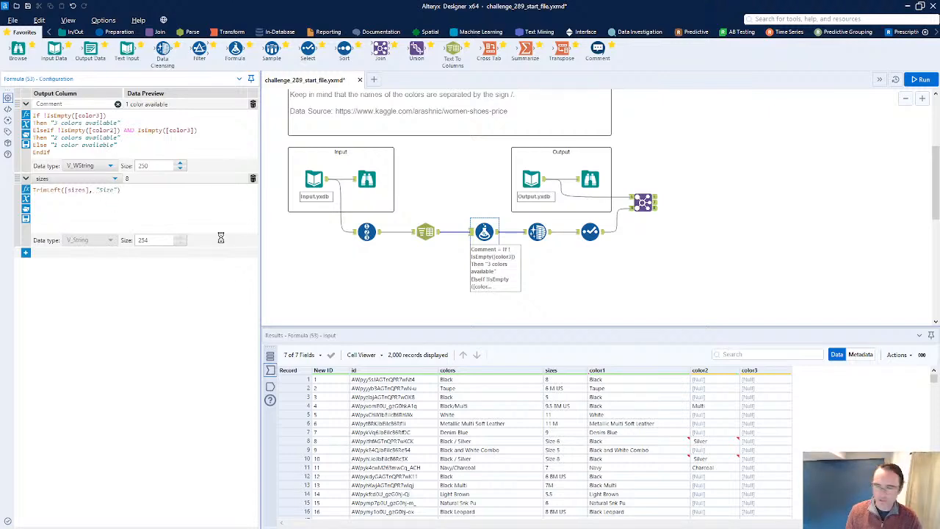
key(ctrl+r)
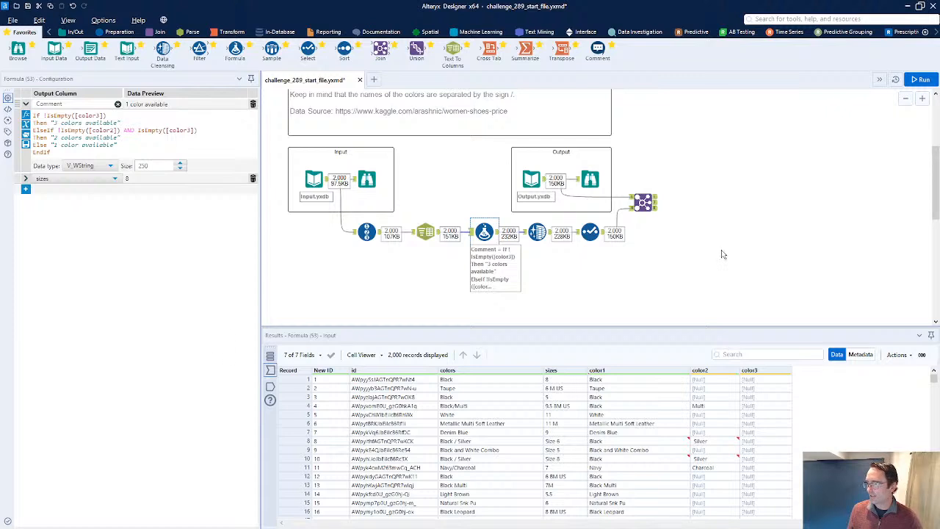
Inspect the Join's left, right and joined outputs and the Select tool's output records
click(655, 206)
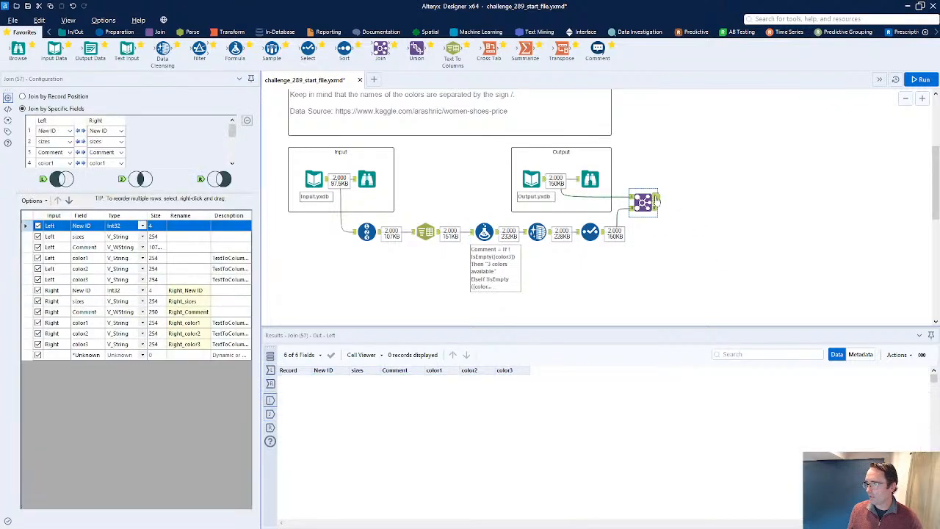
click(655, 209)
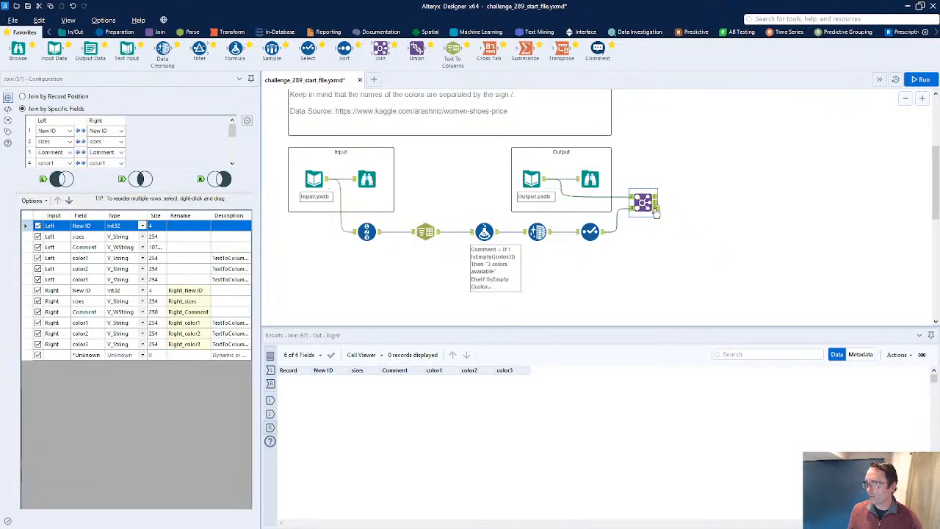
click(655, 203)
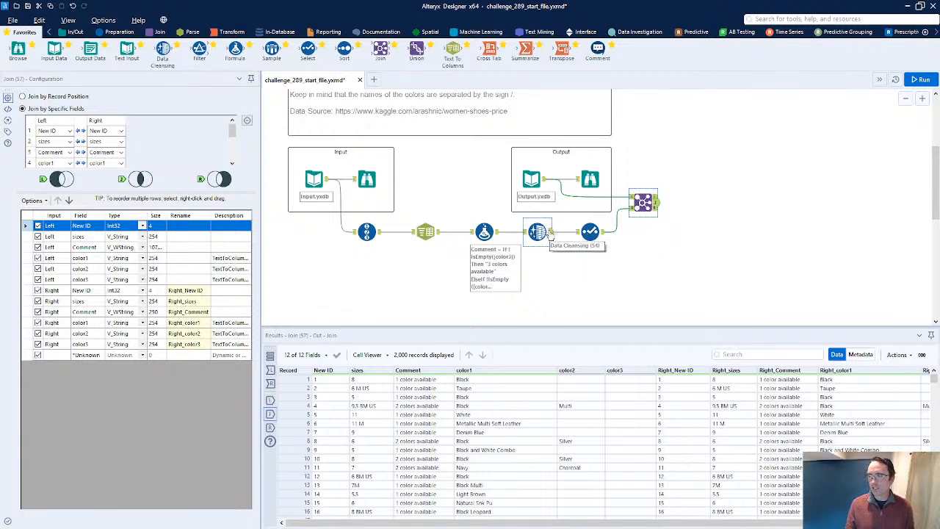
click(601, 234)
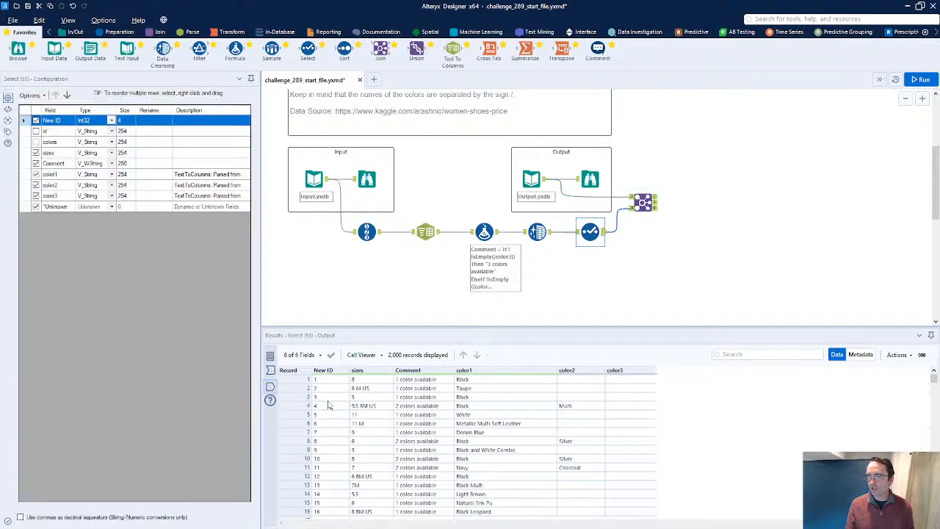
drag(297, 380, 292, 440)
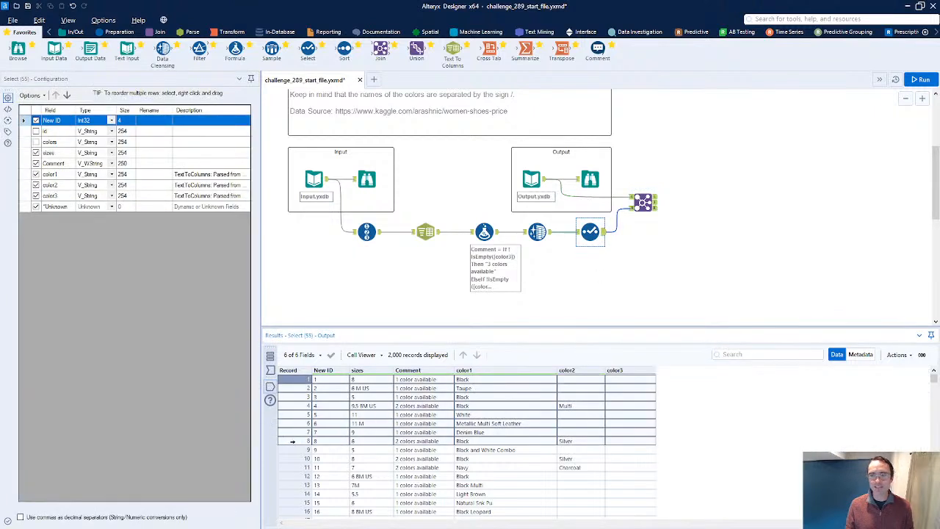